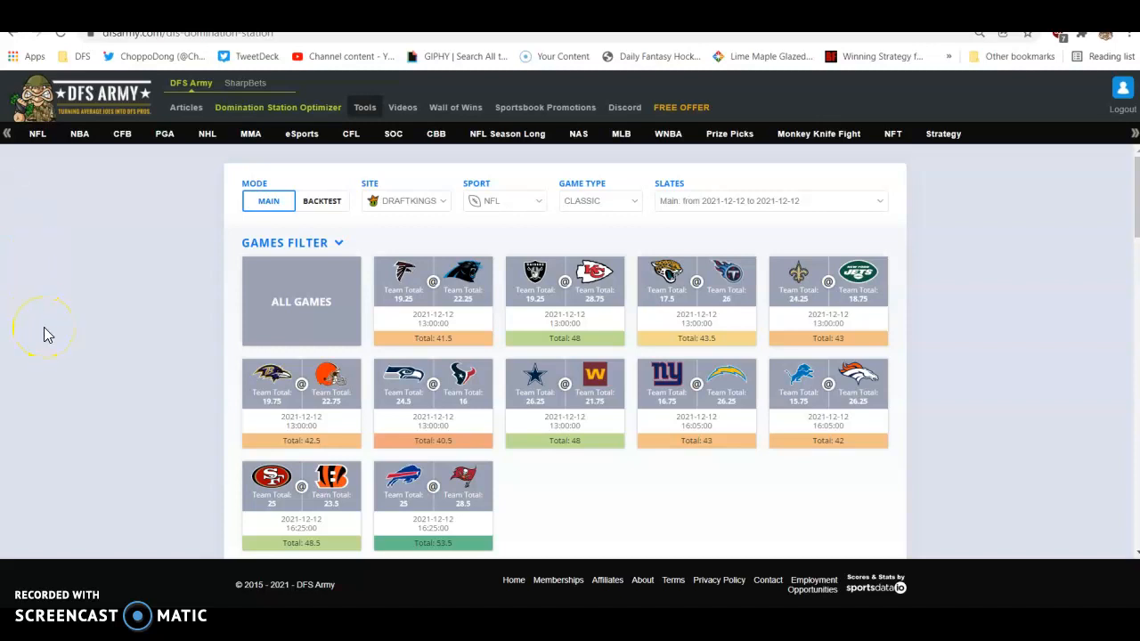
- Start a legacy stacking rule that pairs the QB position with no less than 2 players
{"action": "scroll", "coordinate": [44, 329], "scroll_direction": "down", "scroll_amount": 4}
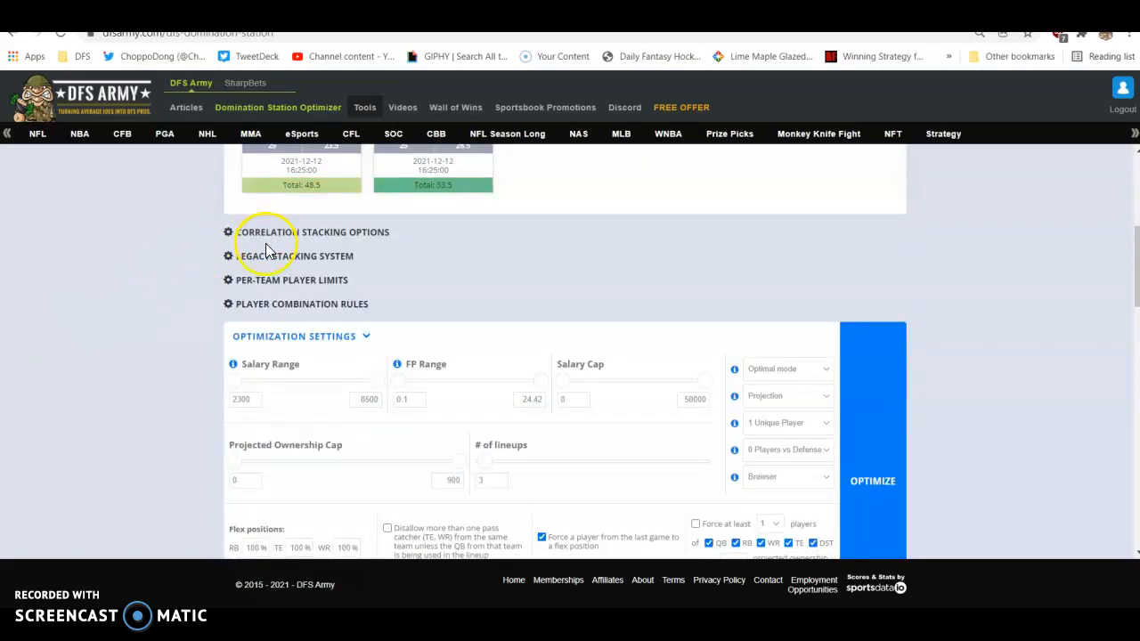
{"action": "left_click", "coordinate": [266, 256]}
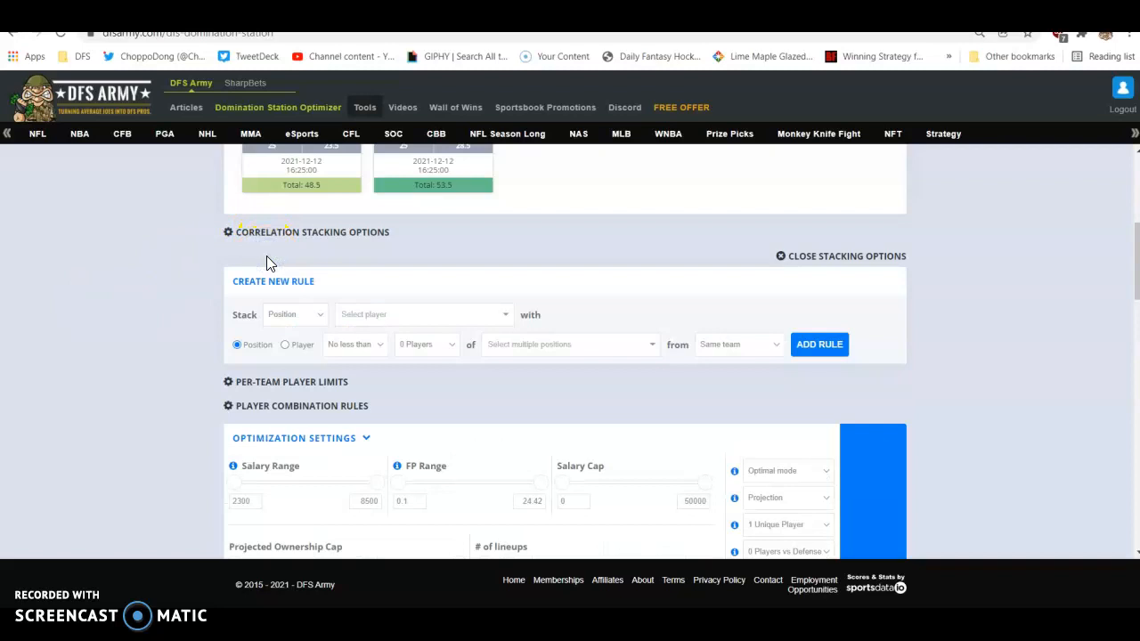
{"action": "left_click", "coordinate": [297, 314]}
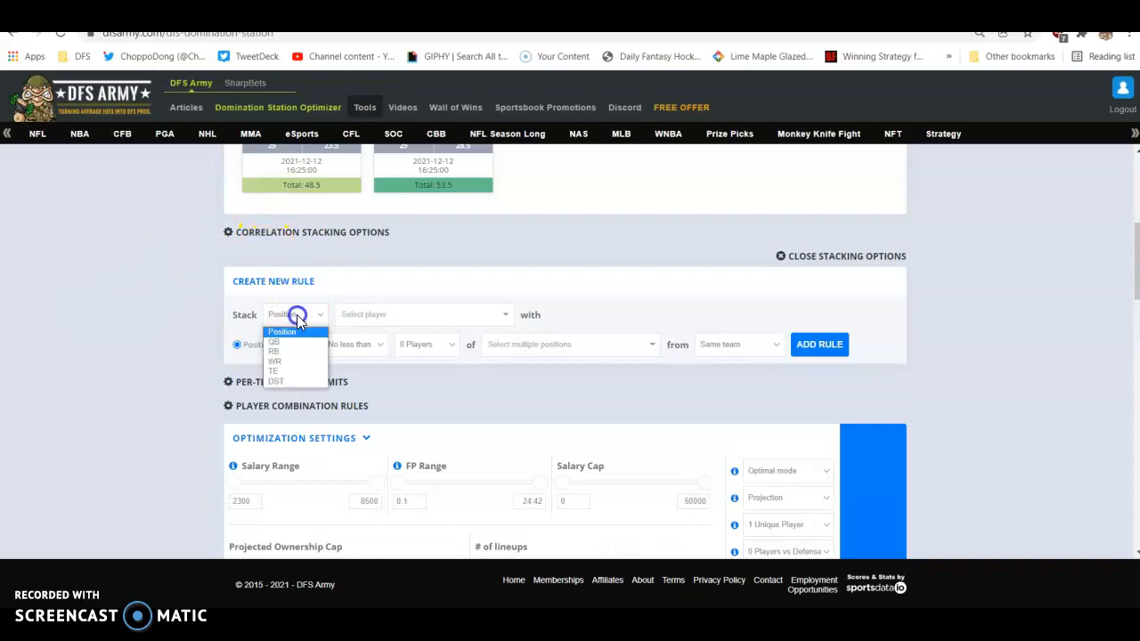
{"action": "left_click", "coordinate": [296, 345]}
{"action": "left_click", "coordinate": [366, 344]}
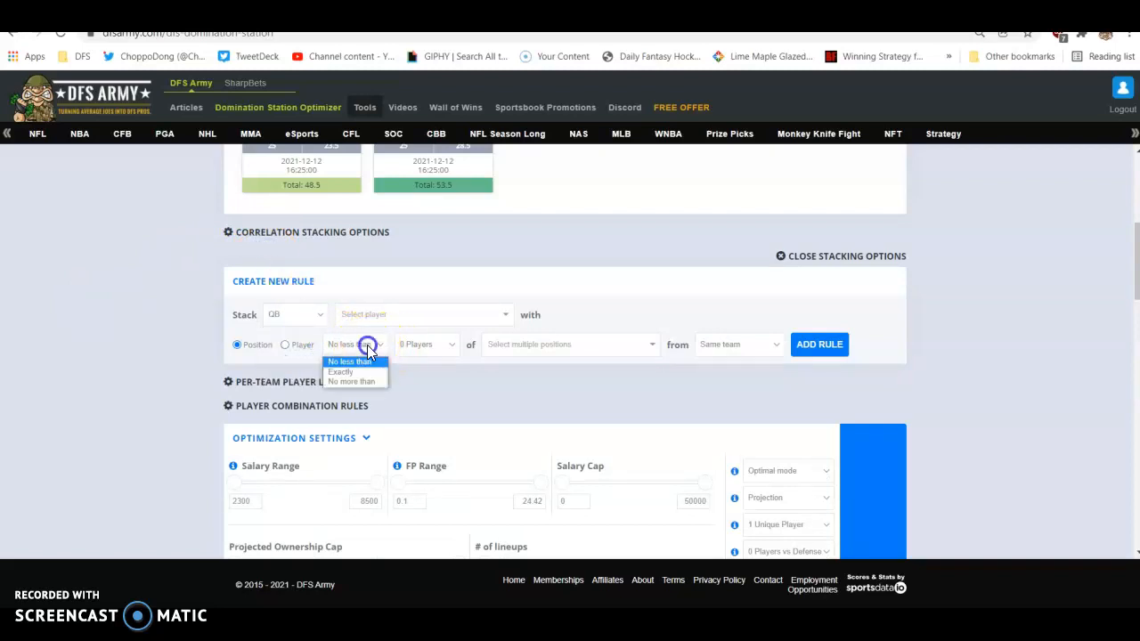
{"action": "left_click", "coordinate": [355, 361]}
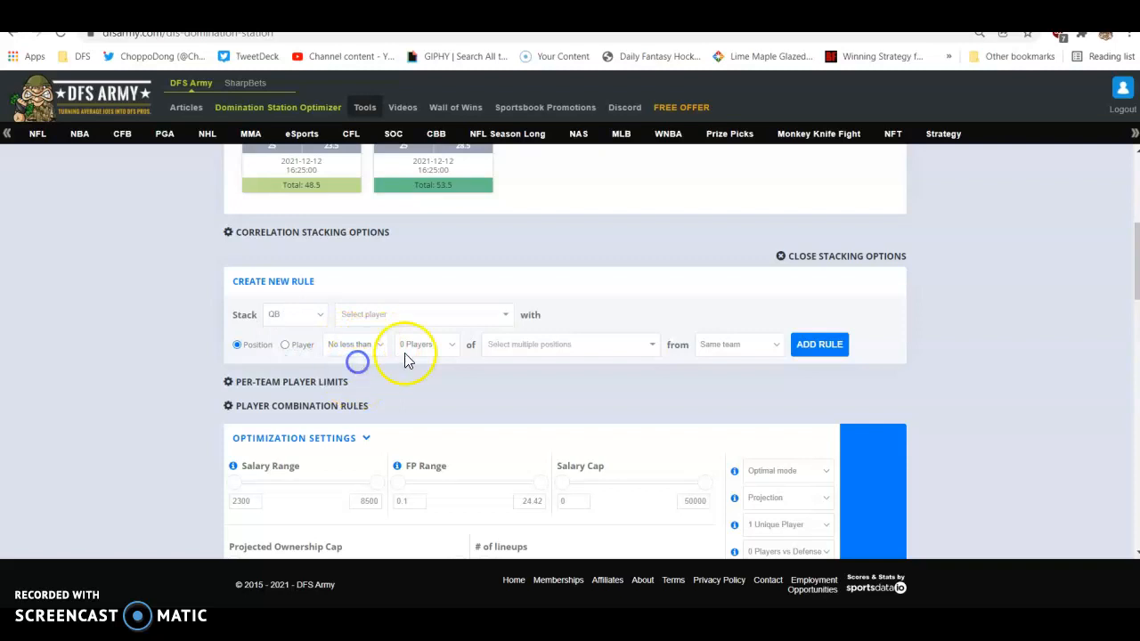
{"action": "left_click", "coordinate": [405, 350]}
{"action": "left_click", "coordinate": [416, 381]}
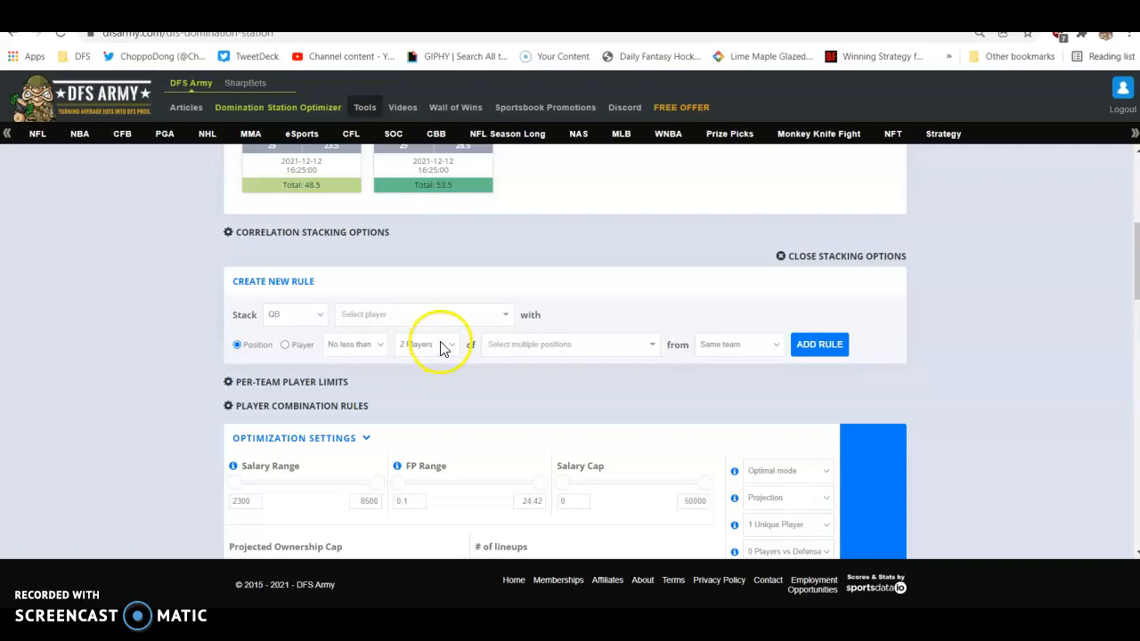
- Choose WR, TE and RB from the same team as the stacked positions and add the rule
{"action": "left_click", "coordinate": [570, 346]}
{"action": "left_click", "coordinate": [539, 401]}
{"action": "left_click", "coordinate": [556, 355]}
{"action": "left_click", "coordinate": [529, 401]}
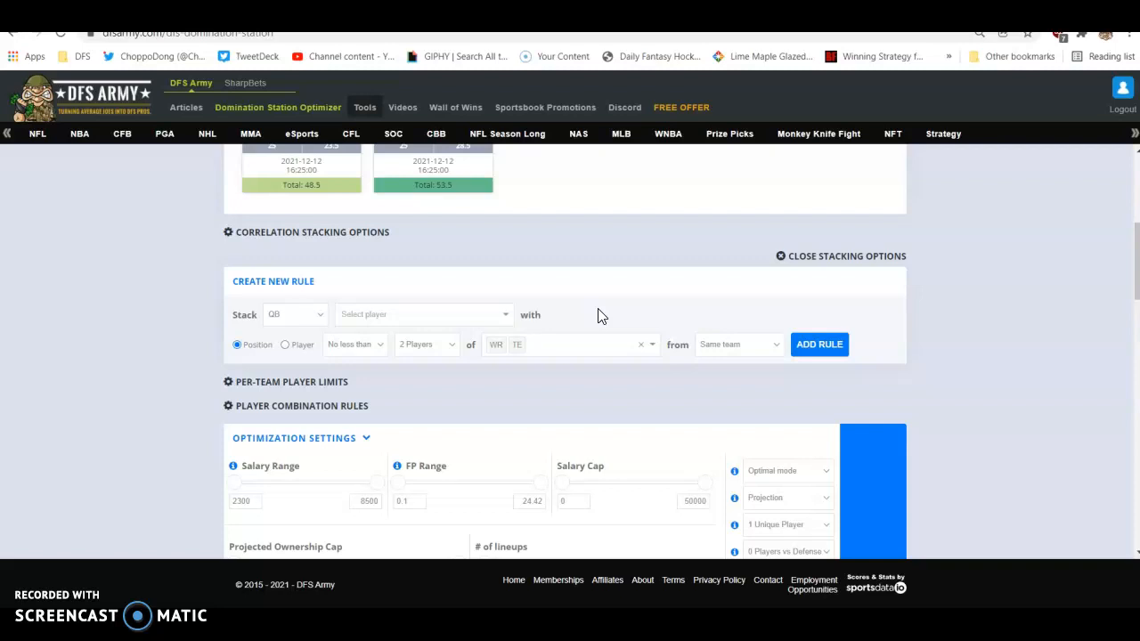
{"action": "left_click", "coordinate": [565, 342]}
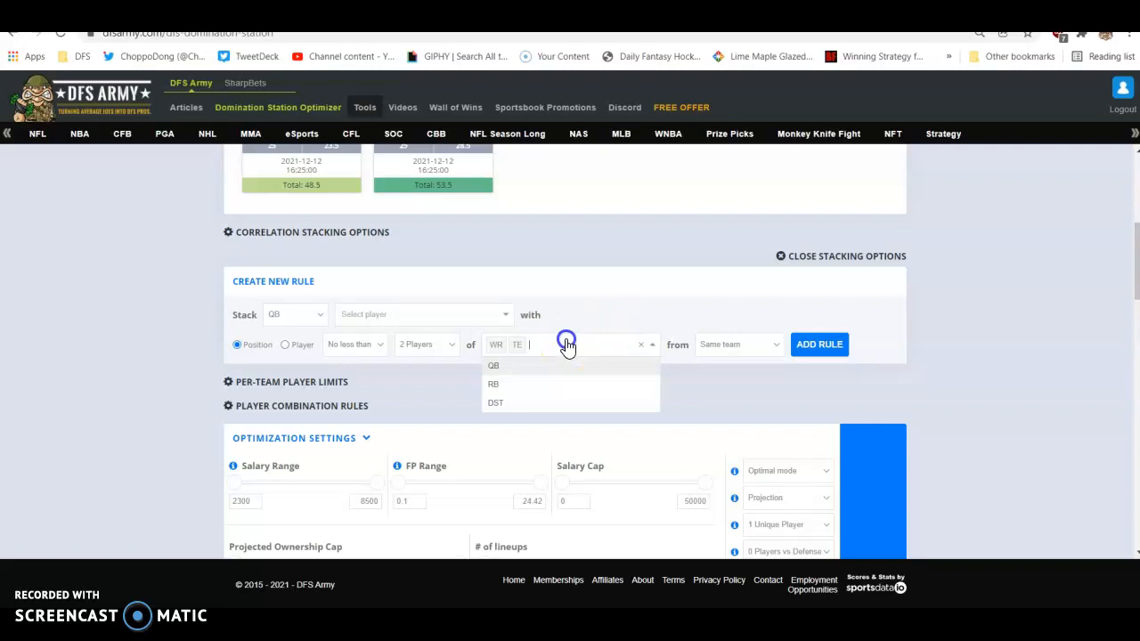
{"action": "left_click", "coordinate": [528, 381]}
{"action": "left_click", "coordinate": [575, 313]}
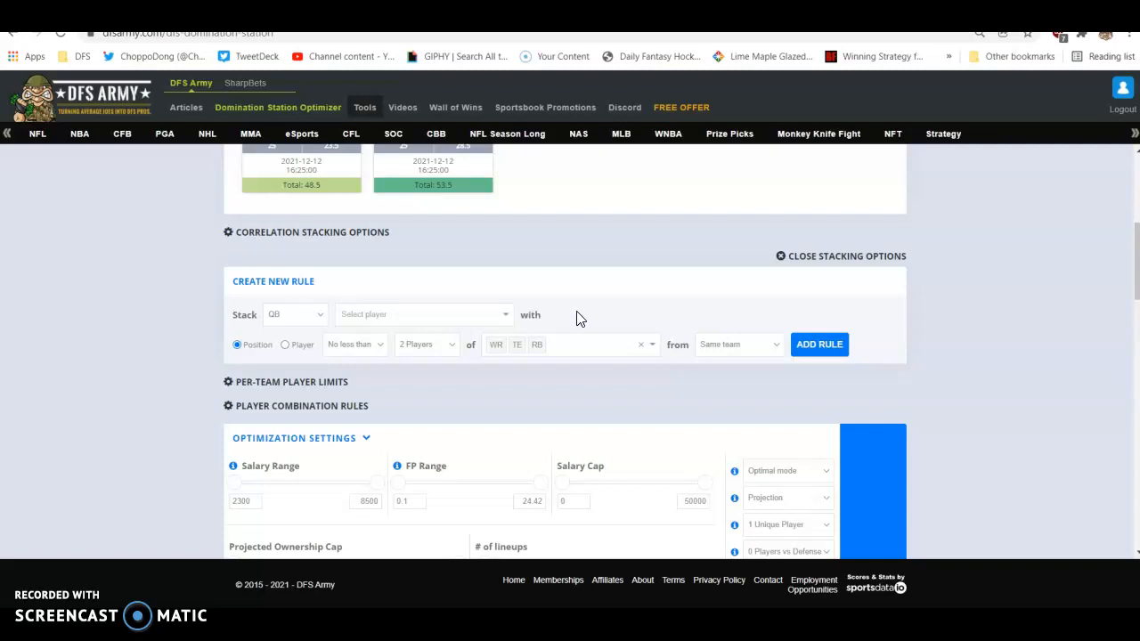
{"action": "left_click", "coordinate": [808, 346]}
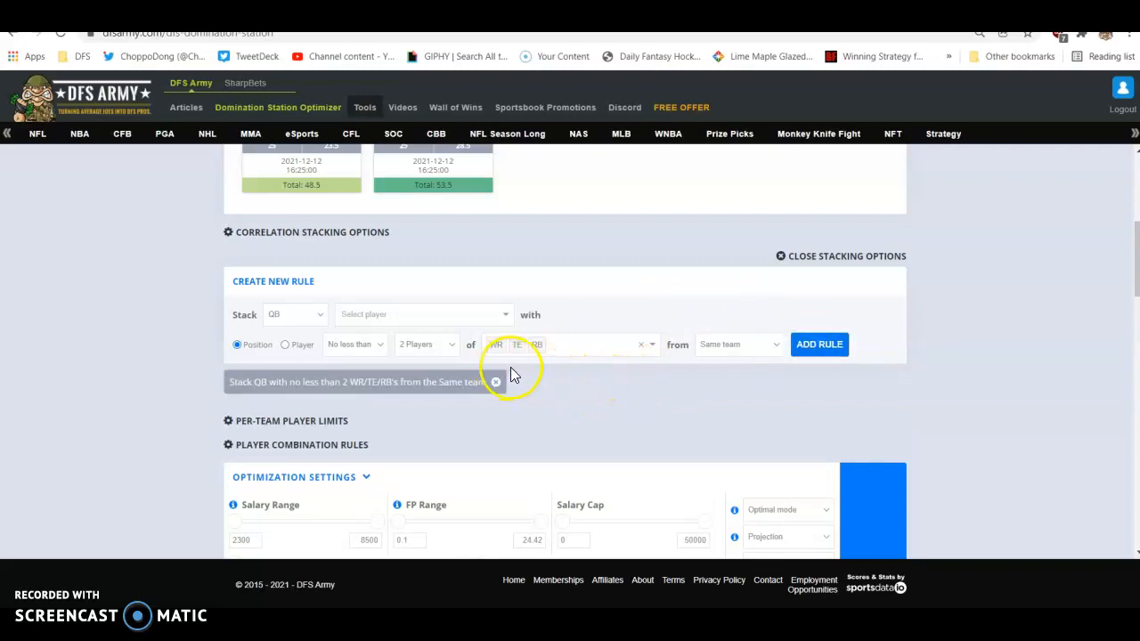
- Look at the rule's opposing-team option and examine the slate's matchups and game totals
{"action": "left_click", "coordinate": [717, 344]}
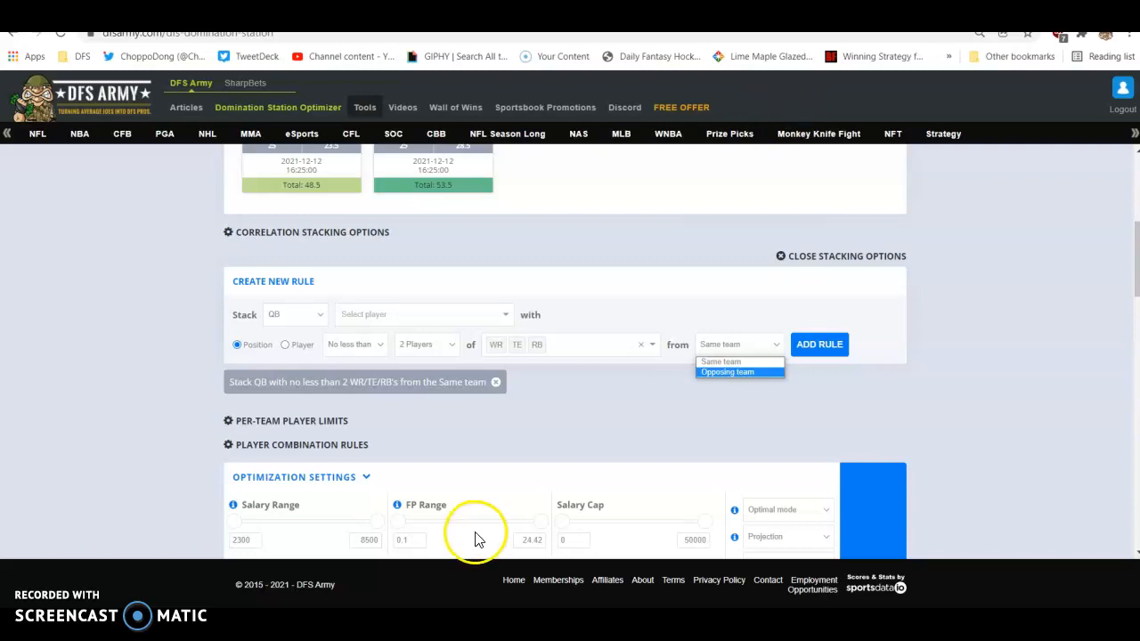
{"action": "scroll", "coordinate": [445, 463], "scroll_direction": "up", "scroll_amount": 1}
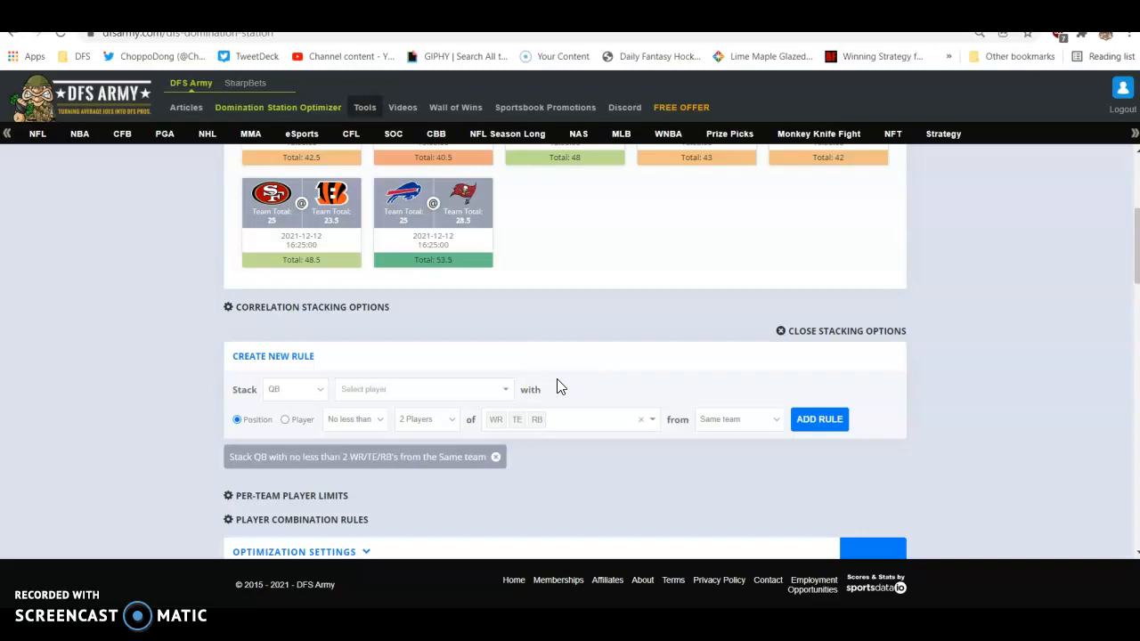
{"action": "scroll", "coordinate": [556, 385], "scroll_direction": "up", "scroll_amount": 2}
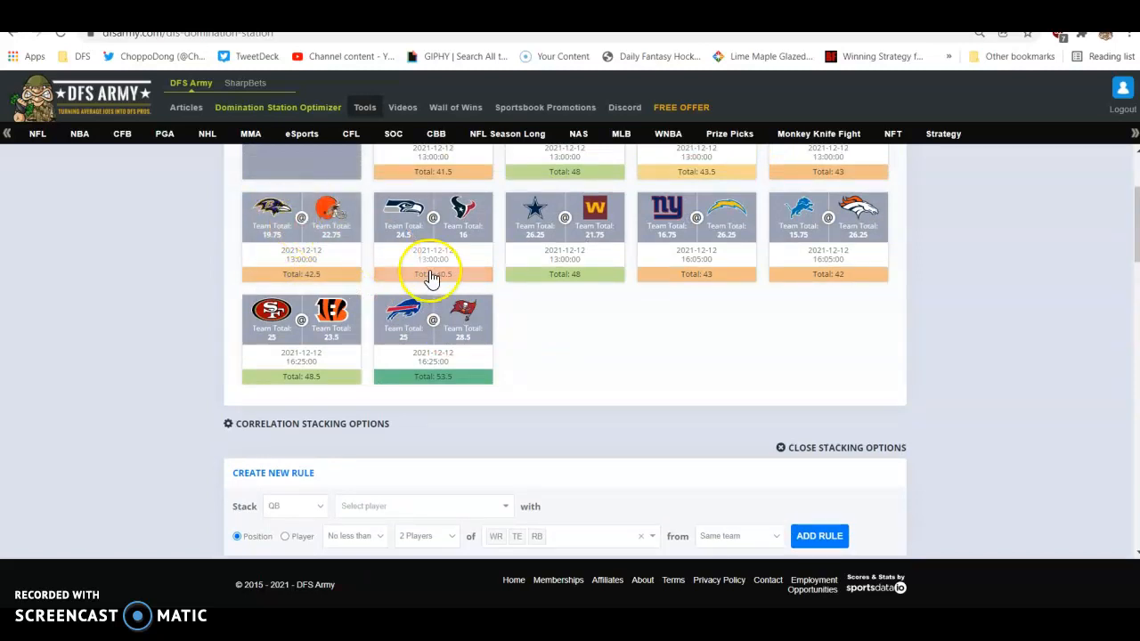
{"action": "scroll", "coordinate": [630, 395], "scroll_direction": "down", "scroll_amount": 1}
{"action": "scroll", "coordinate": [632, 394], "scroll_direction": "down", "scroll_amount": 2}
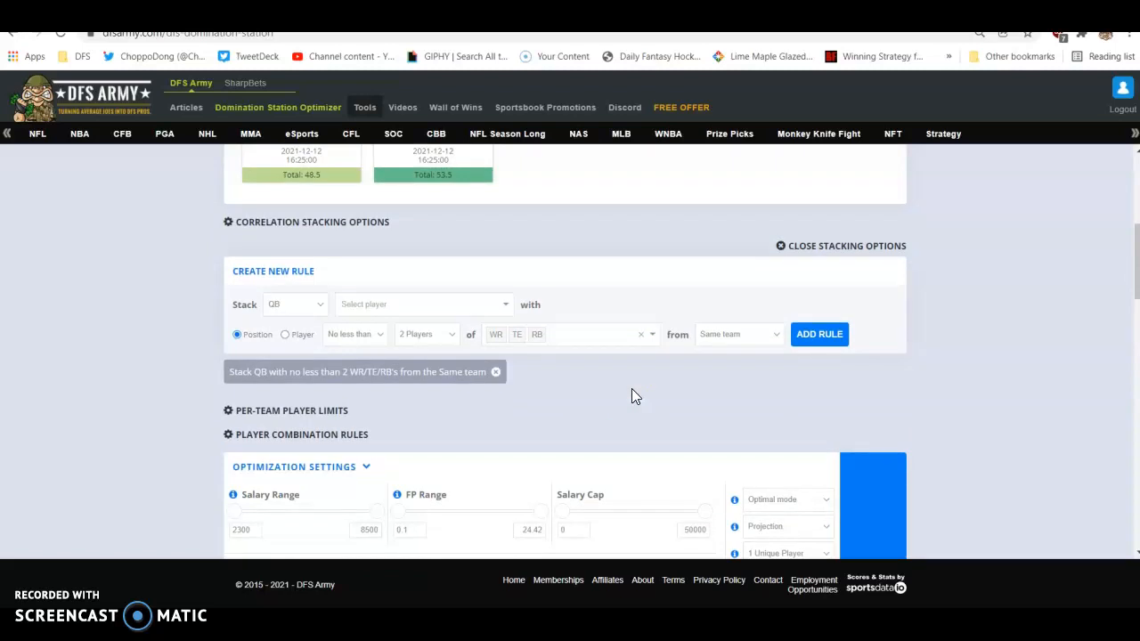
{"action": "scroll", "coordinate": [631, 396], "scroll_direction": "up", "scroll_amount": 3}
{"action": "left_click", "coordinate": [466, 257]}
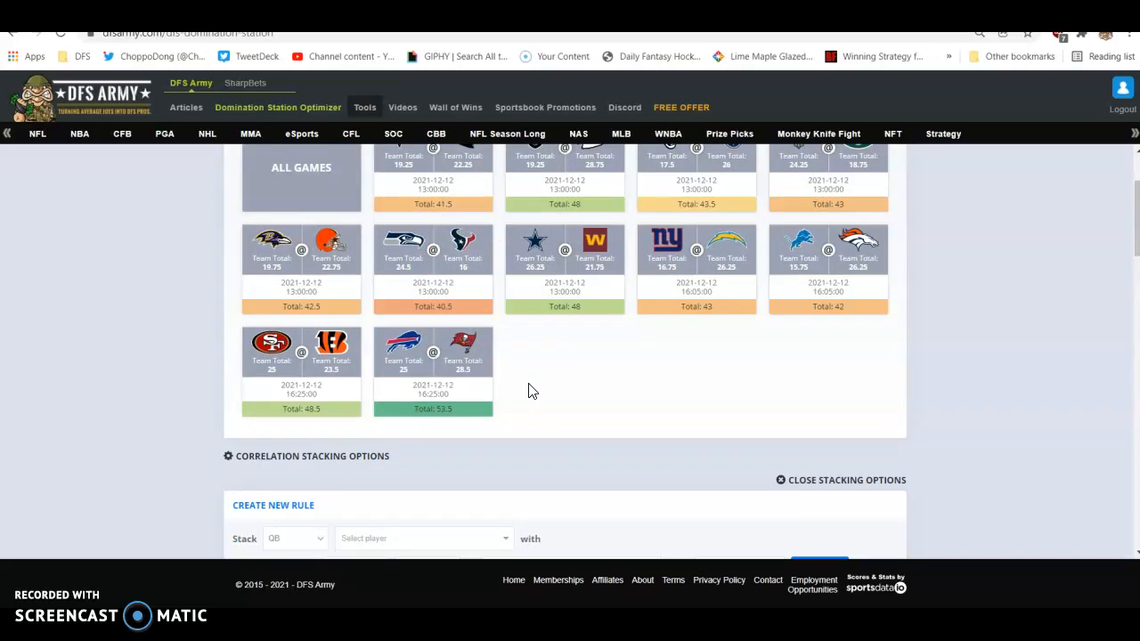
- Configure the optimization for Tournament mode with 3 unique players and max 1 player versus the defense
{"action": "scroll", "coordinate": [528, 391], "scroll_direction": "down", "scroll_amount": 4}
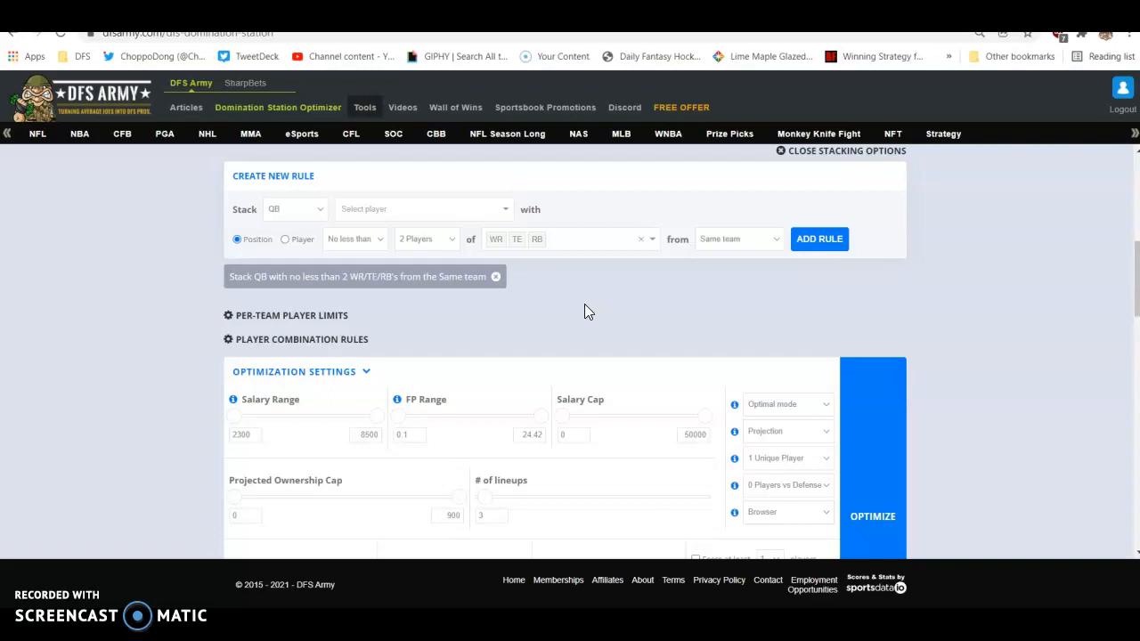
{"action": "left_click", "coordinate": [793, 403]}
{"action": "left_click", "coordinate": [793, 431]}
{"action": "left_click", "coordinate": [784, 458]}
{"action": "left_click", "coordinate": [776, 495]}
{"action": "left_click", "coordinate": [766, 490]}
{"action": "left_click", "coordinate": [765, 516]}
- Set the flex position percentages to 70% WR, 20% TE and 40% RB
{"action": "scroll", "coordinate": [765, 515], "scroll_direction": "down", "scroll_amount": 1}
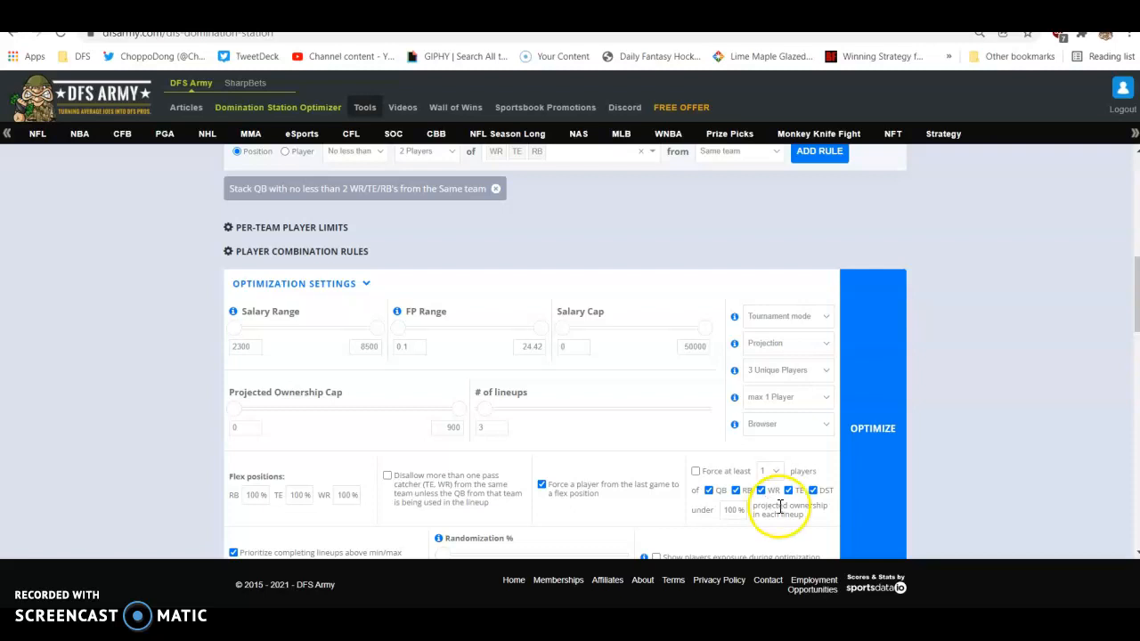
{"action": "left_click", "coordinate": [342, 500]}
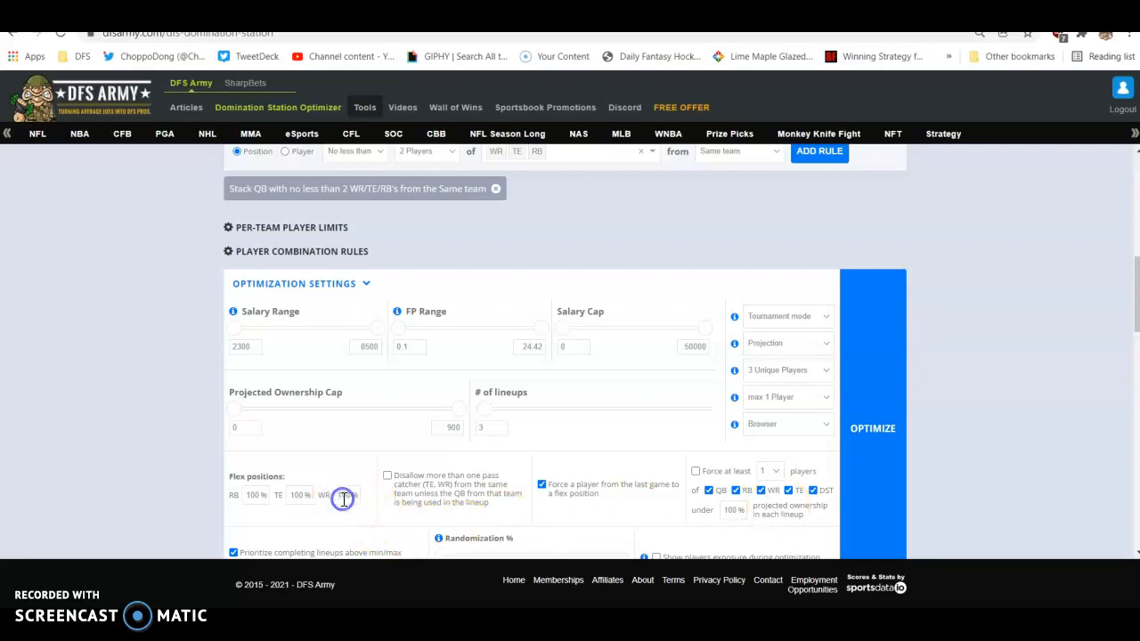
{"action": "key", "text": "BackSpace"}
{"action": "key", "text": "BackSpace"}
{"action": "key", "text": "BackSpace"}
{"action": "type", "text": "70"}
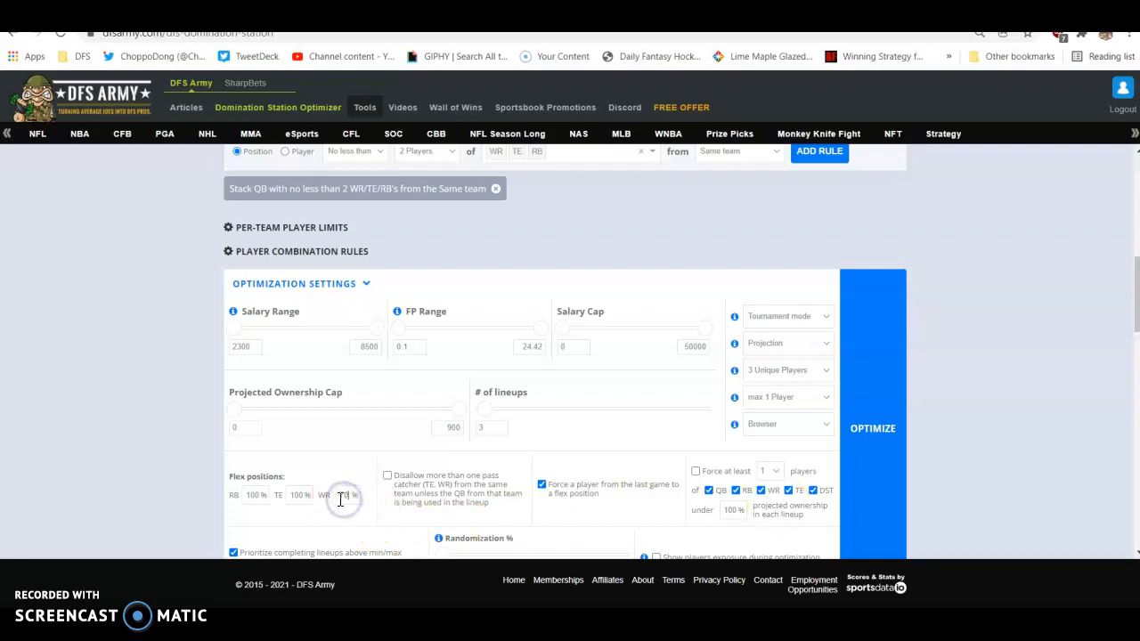
{"action": "left_click", "coordinate": [298, 501]}
{"action": "type", "text": "20"}
{"action": "left_click", "coordinate": [256, 498]}
{"action": "type", "text": "40"}
{"action": "left_click", "coordinate": [308, 477]}
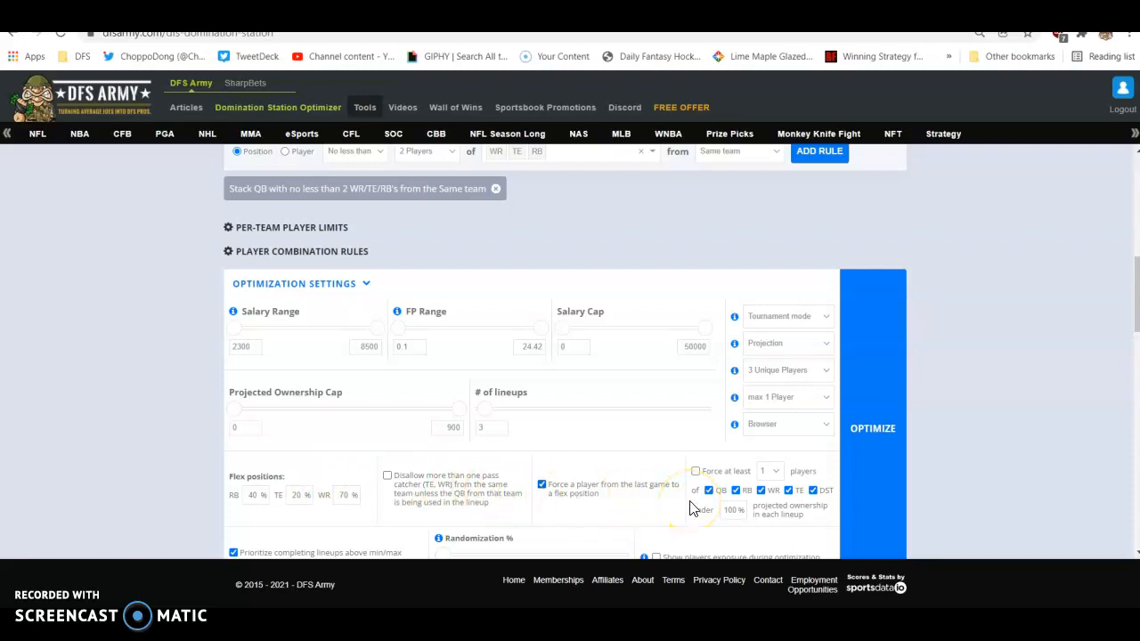
- Set the number of lineups to 50 and the randomization to 25%
{"action": "scroll", "coordinate": [657, 506], "scroll_direction": "down", "scroll_amount": 1}
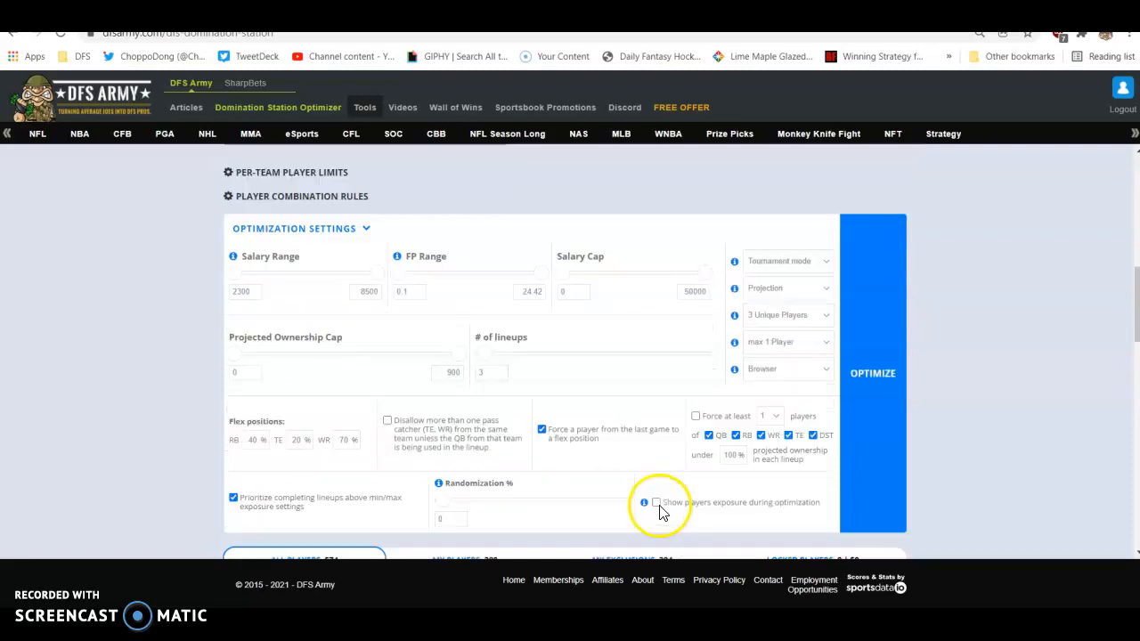
{"action": "left_click", "coordinate": [470, 369]}
{"action": "key", "text": "BackSpace"}
{"action": "type", "text": "50"}
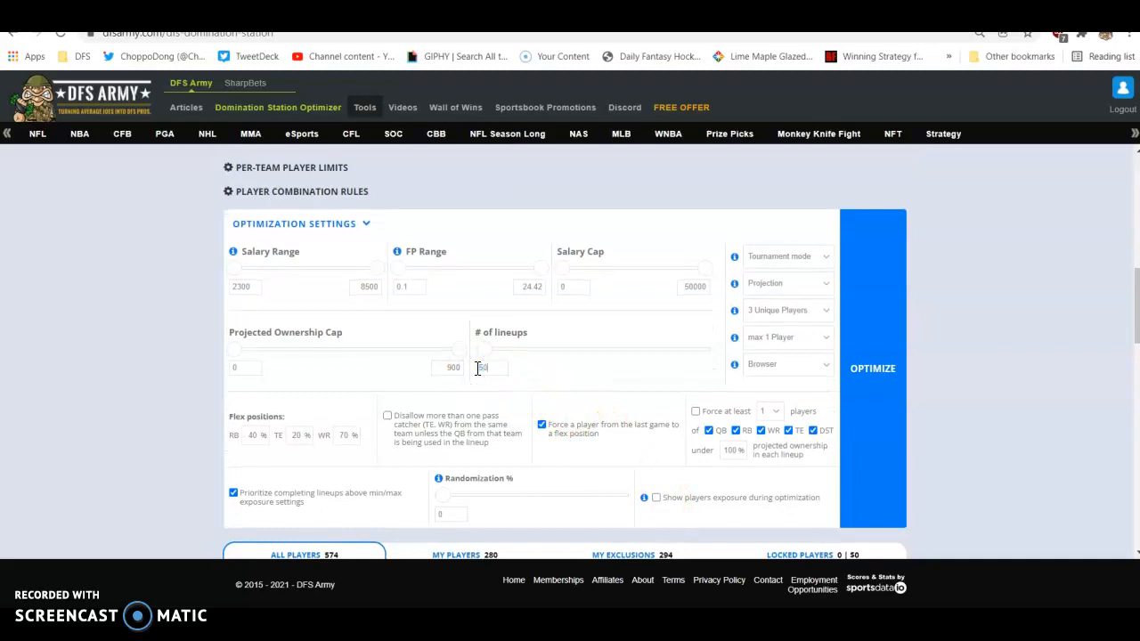
{"action": "left_click", "coordinate": [458, 511]}
{"action": "key", "text": "BackSpace"}
{"action": "type", "text": "25"}
{"action": "left_click", "coordinate": [510, 506]}
- Set the maximum exposure for all players to 30% in the player table's header
{"action": "scroll", "coordinate": [221, 436], "scroll_direction": "down", "scroll_amount": 1}
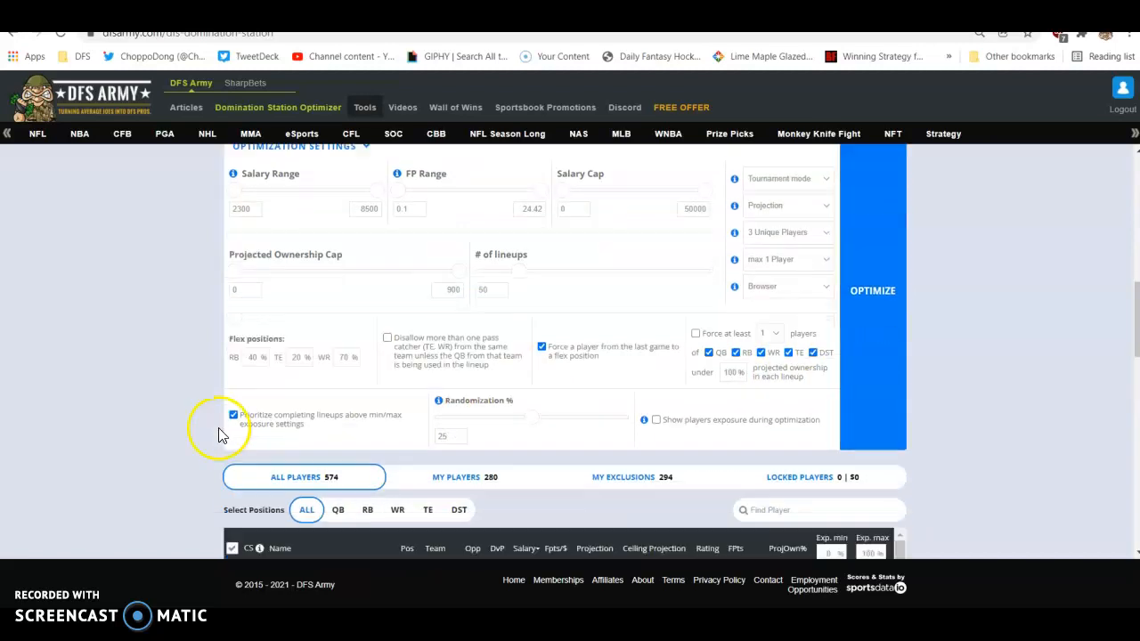
{"action": "scroll", "coordinate": [221, 436], "scroll_direction": "down", "scroll_amount": 2}
{"action": "left_click", "coordinate": [868, 399]}
{"action": "double_click", "coordinate": [869, 397]}
{"action": "type", "text": "1000"}
{"action": "left_click", "coordinate": [937, 392]}
{"action": "double_click", "coordinate": [868, 400]}
{"action": "type", "text": "30"}
{"action": "left_click", "coordinate": [941, 408]}
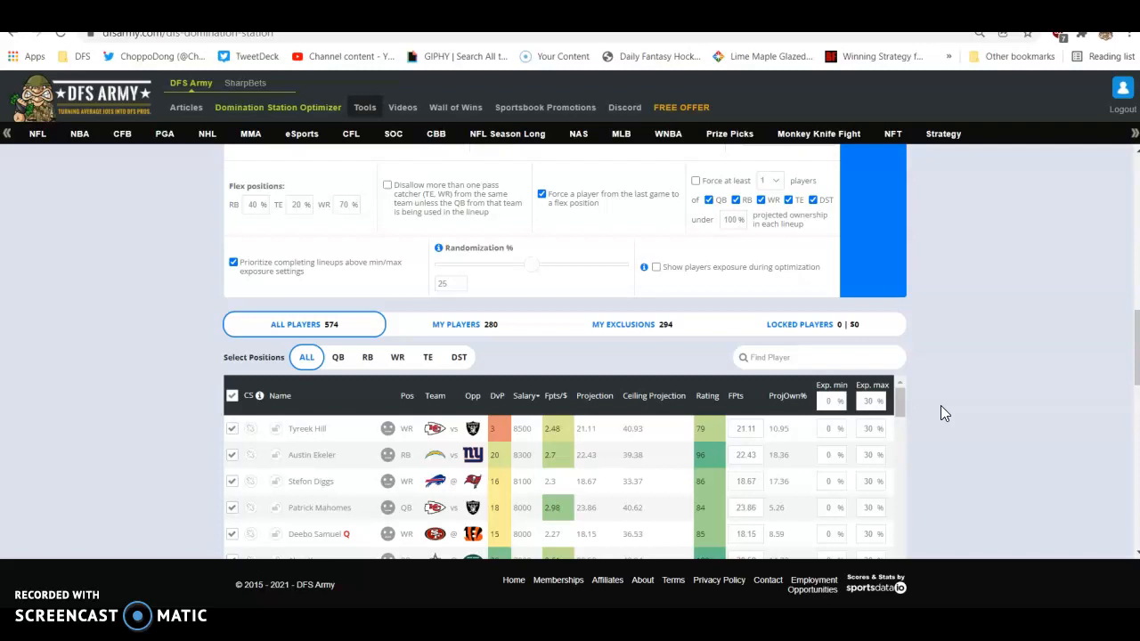
- Filter the player table to quarterbacks and set their maximum exposure to 15%
{"action": "scroll", "coordinate": [940, 405], "scroll_direction": "down", "scroll_amount": 2}
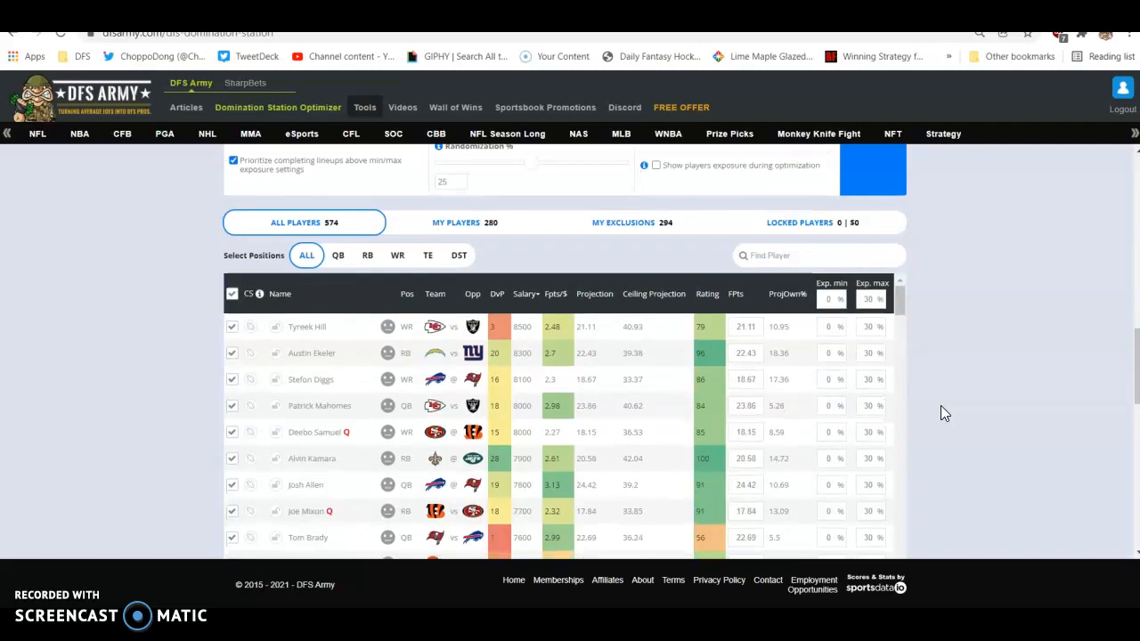
{"action": "left_click", "coordinate": [338, 255]}
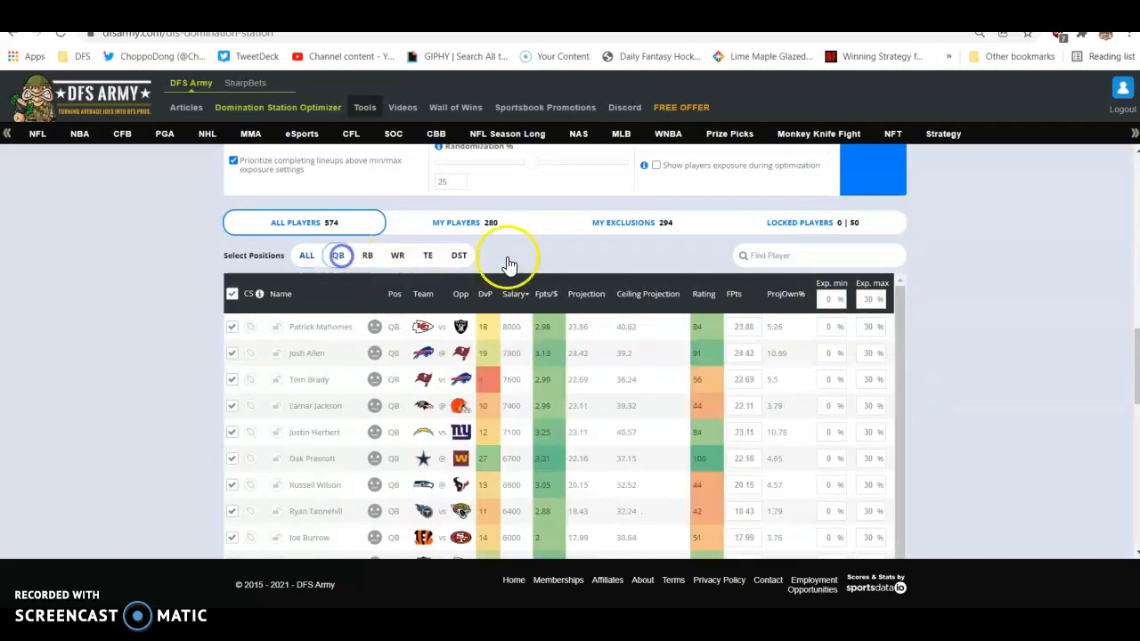
{"action": "left_click", "coordinate": [966, 299]}
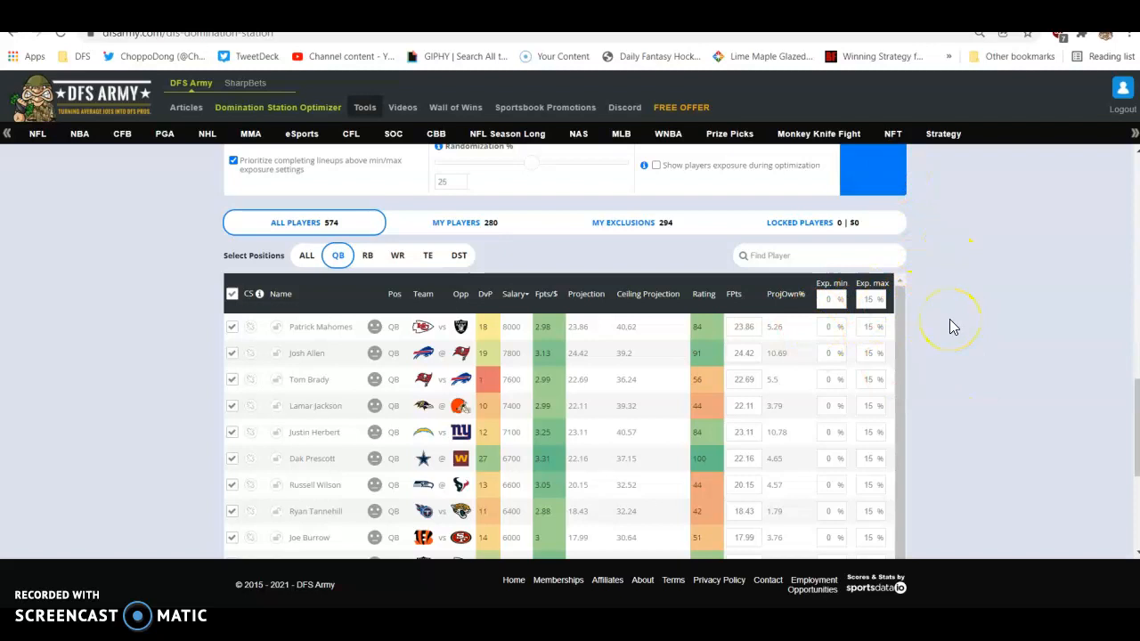
- Try a 20% maximum exposure for Javonte Williams in the lineup results and restore it to 30%
{"action": "scroll", "coordinate": [76, 422], "scroll_direction": "down", "scroll_amount": 5}
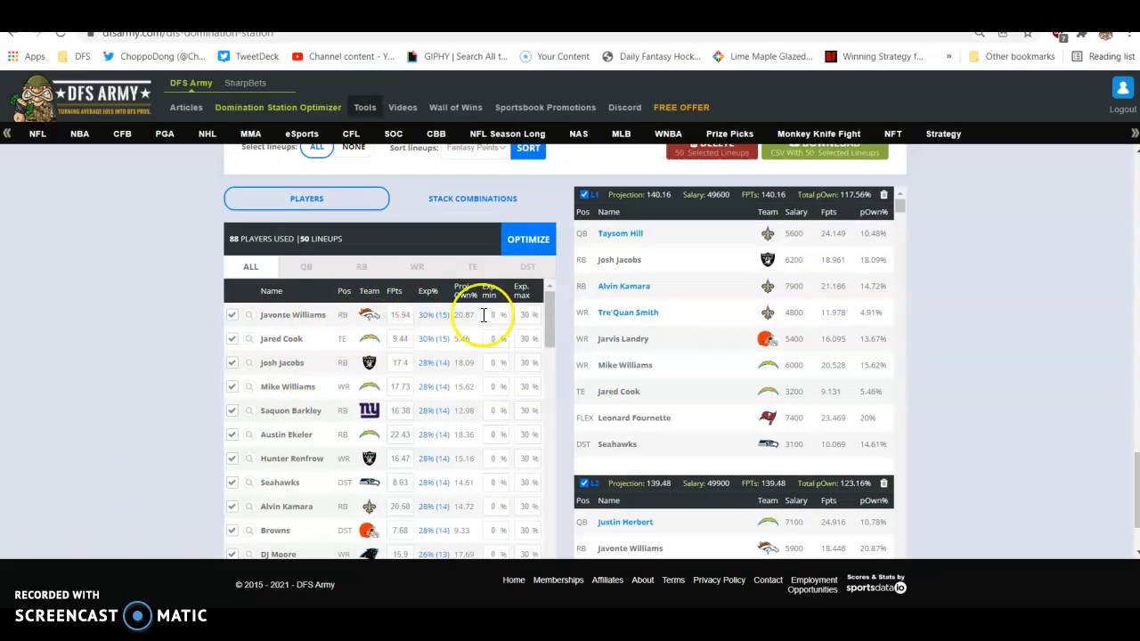
{"action": "double_click", "coordinate": [522, 315]}
{"action": "type", "text": "20"}
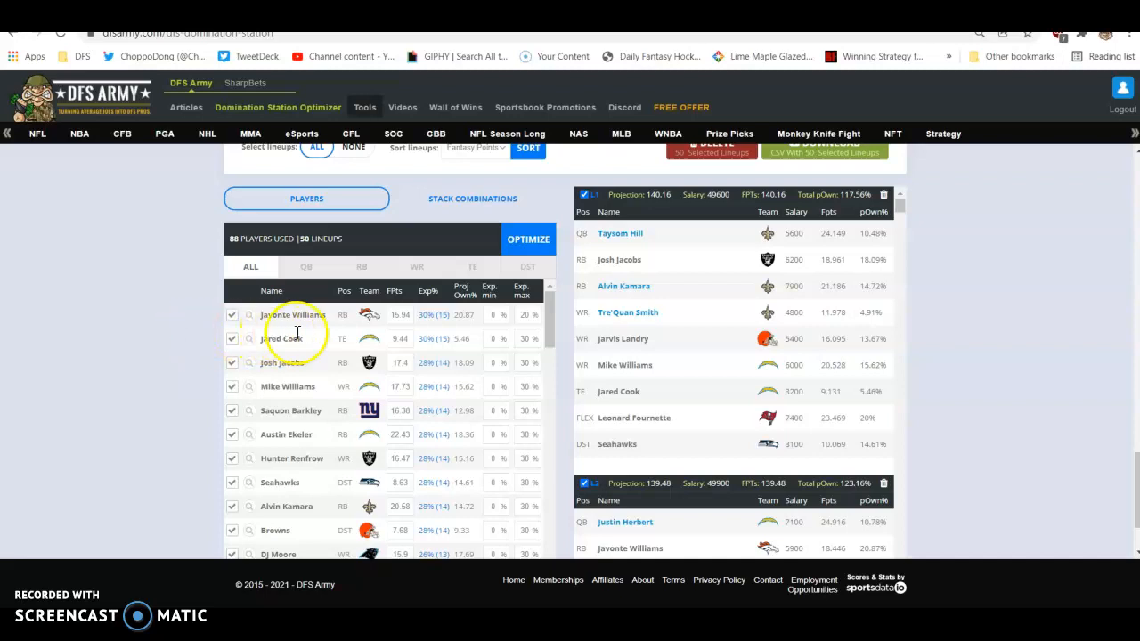
{"action": "double_click", "coordinate": [525, 316]}
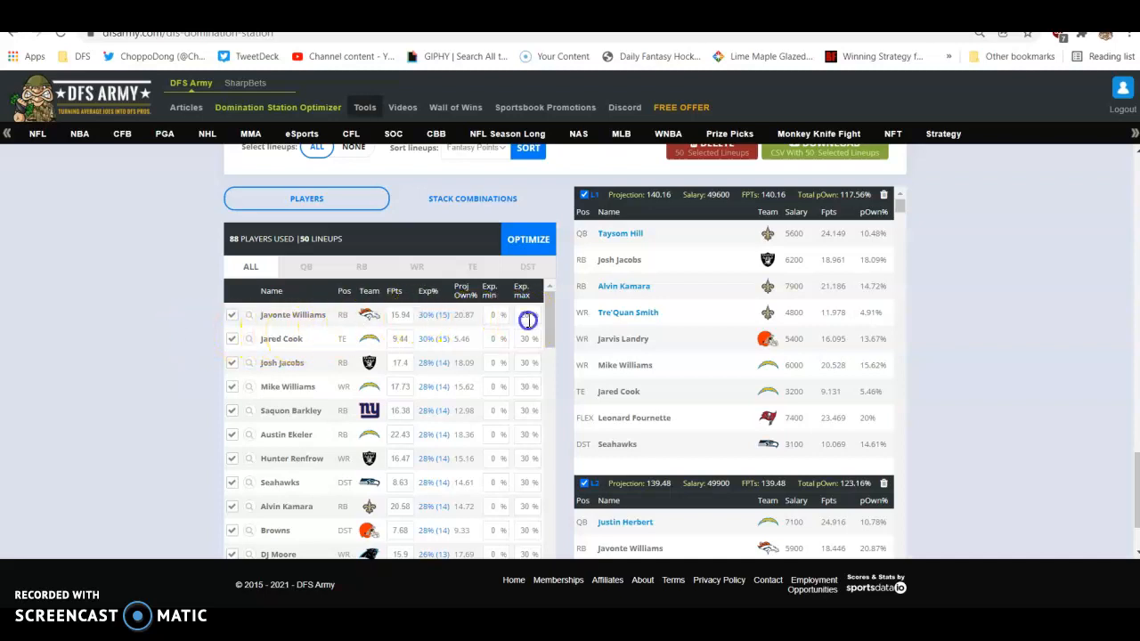
{"action": "type", "text": "30"}
{"action": "left_click", "coordinate": [145, 318]}
- Review the player stacks, salaries and projected ownership in the second, third and fourth generated lineups
{"action": "scroll", "coordinate": [654, 340], "scroll_direction": "down", "scroll_amount": 3}
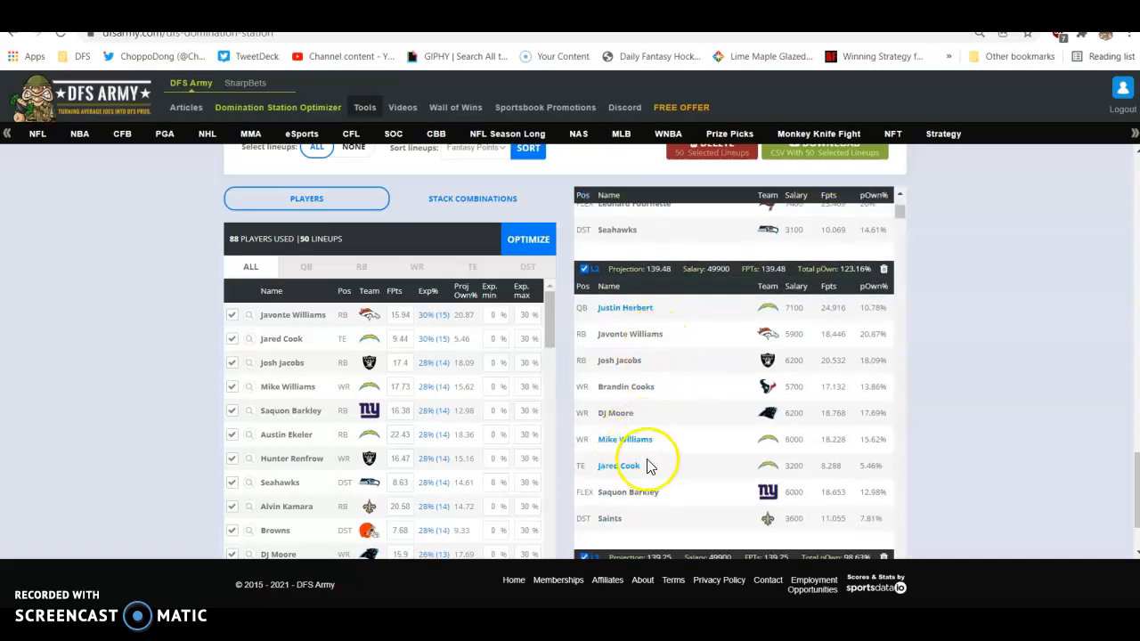
{"action": "scroll", "coordinate": [652, 433], "scroll_direction": "down", "scroll_amount": 5}
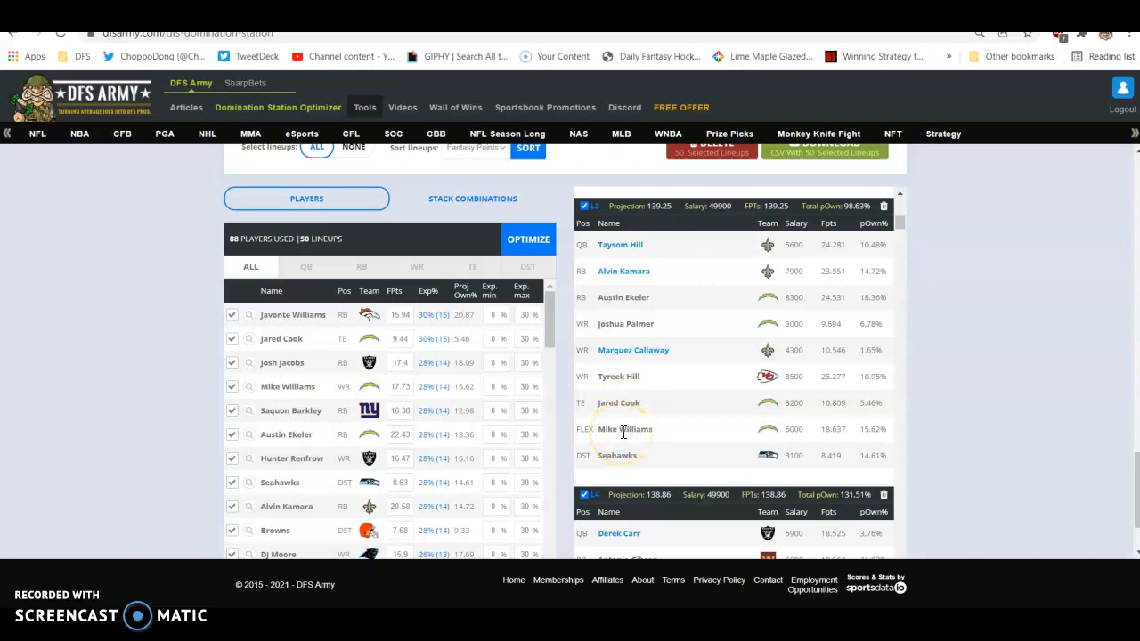
{"action": "scroll", "coordinate": [687, 358], "scroll_direction": "down", "scroll_amount": 3}
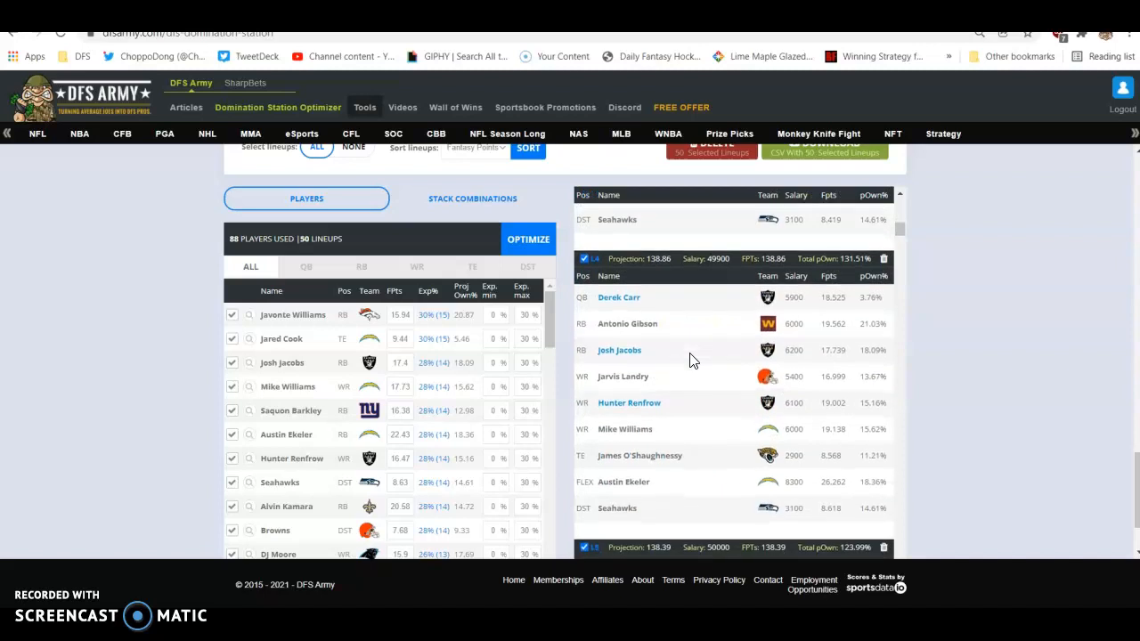
- Examine the stacks and defenses in the fifth and sixth lineups, and compare the first three lineups with the exposures in the player list
{"action": "scroll", "coordinate": [676, 438], "scroll_direction": "down", "scroll_amount": 3}
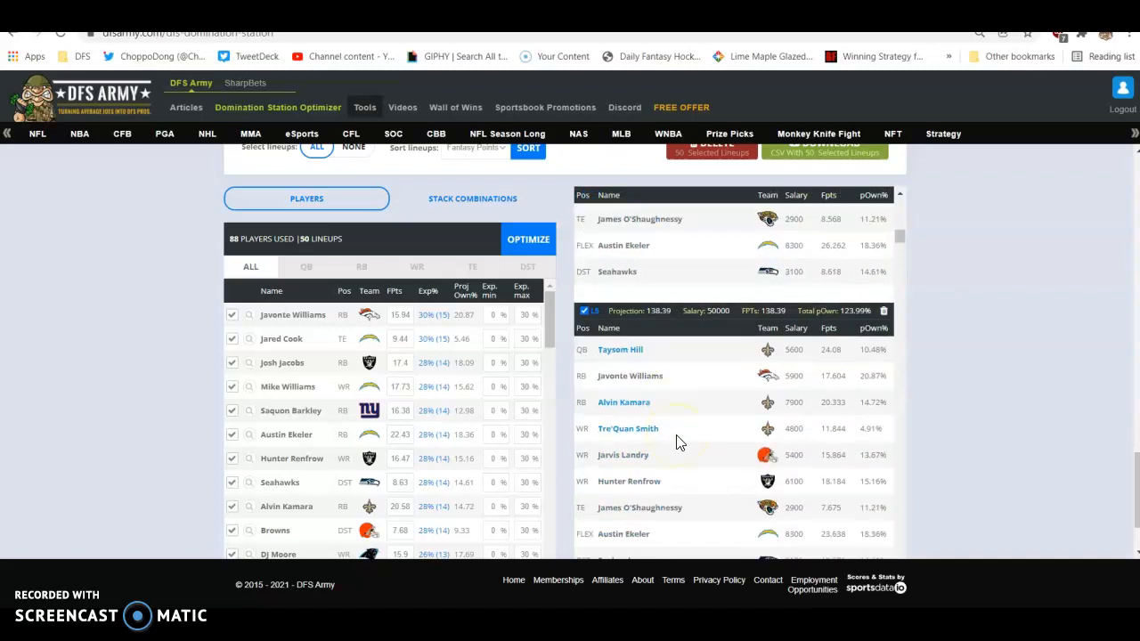
{"action": "scroll", "coordinate": [676, 441], "scroll_direction": "down", "scroll_amount": 1}
{"action": "scroll", "coordinate": [679, 435], "scroll_direction": "down", "scroll_amount": 3}
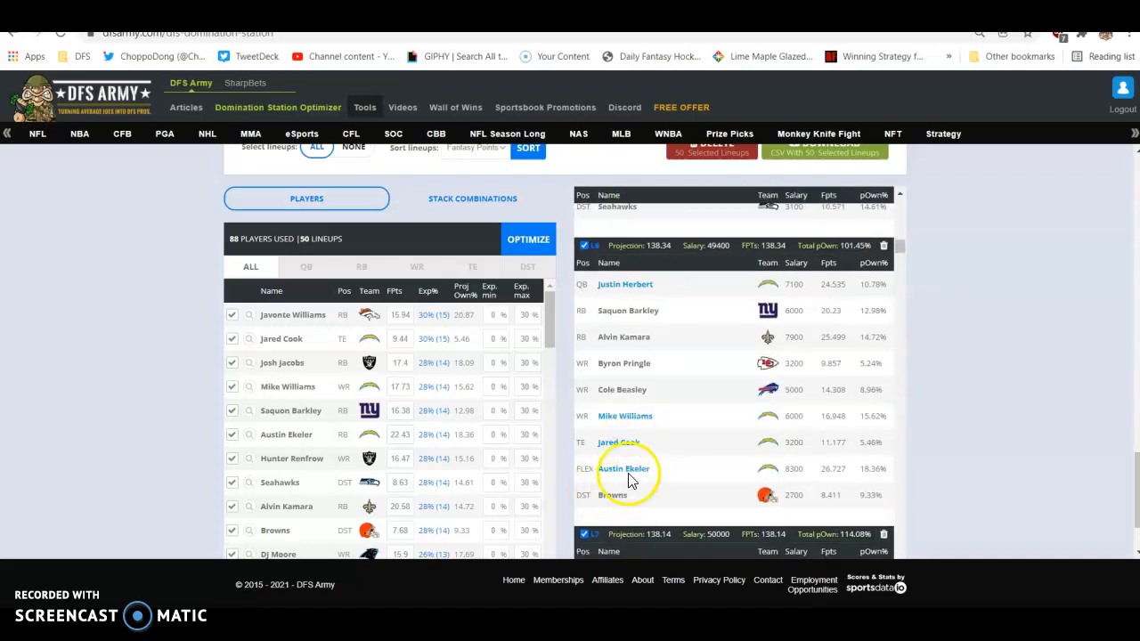
{"action": "scroll", "coordinate": [637, 363], "scroll_direction": "up", "scroll_amount": 5}
{"action": "scroll", "coordinate": [638, 363], "scroll_direction": "up", "scroll_amount": 4}
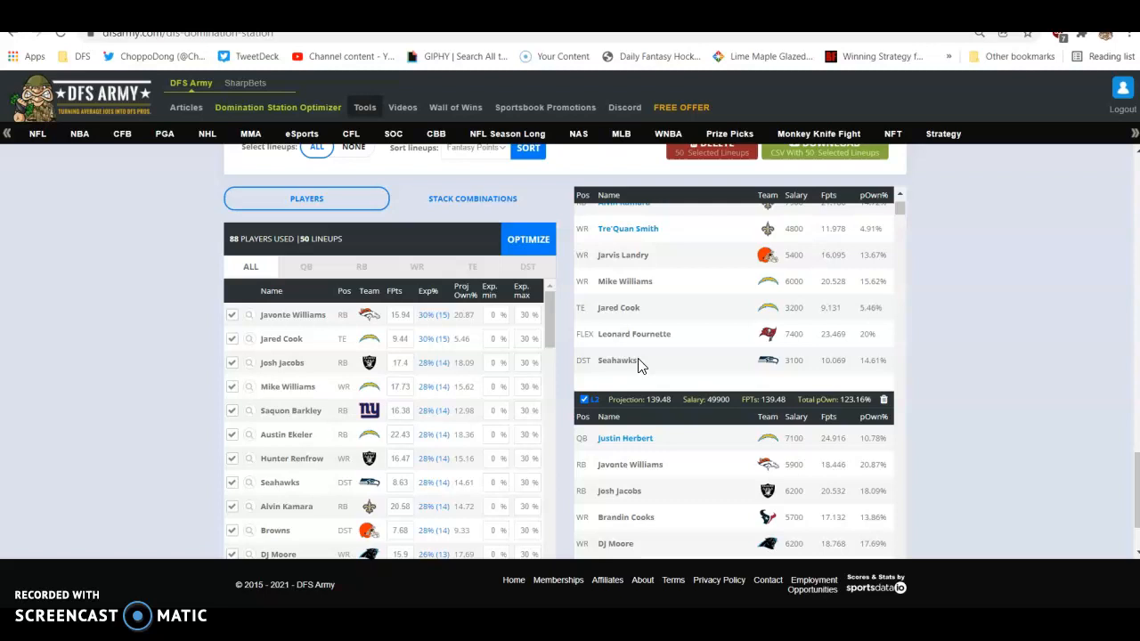
{"action": "left_click", "coordinate": [627, 367]}
{"action": "scroll", "coordinate": [628, 372], "scroll_direction": "down", "scroll_amount": 2}
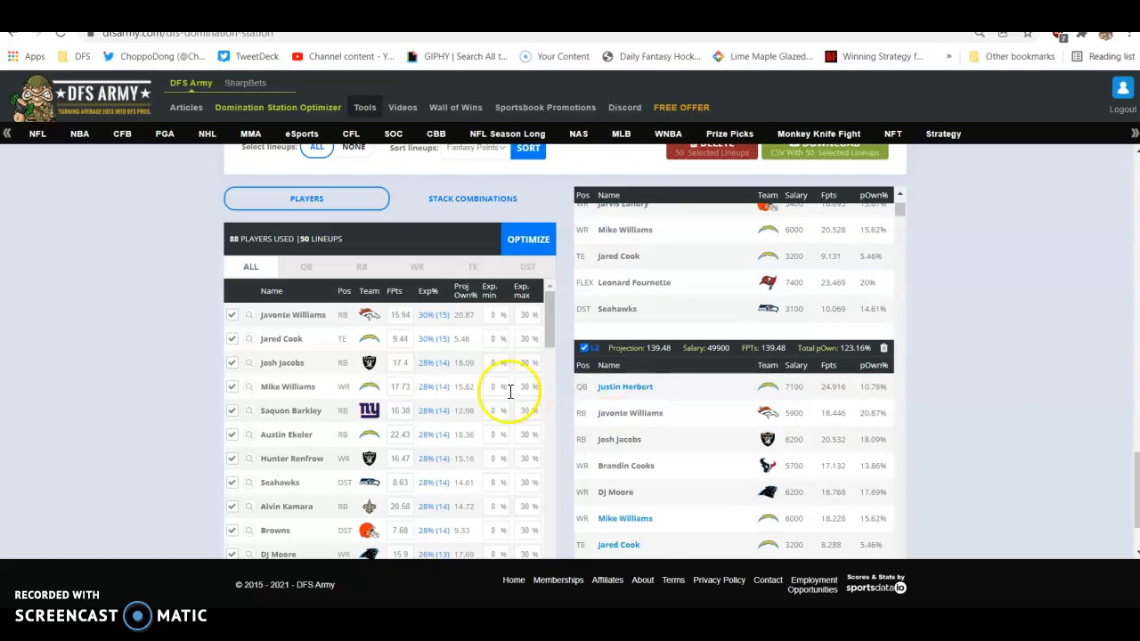
{"action": "scroll", "coordinate": [421, 436], "scroll_direction": "down", "scroll_amount": 1}
{"action": "scroll", "coordinate": [421, 436], "scroll_direction": "down", "scroll_amount": 2}
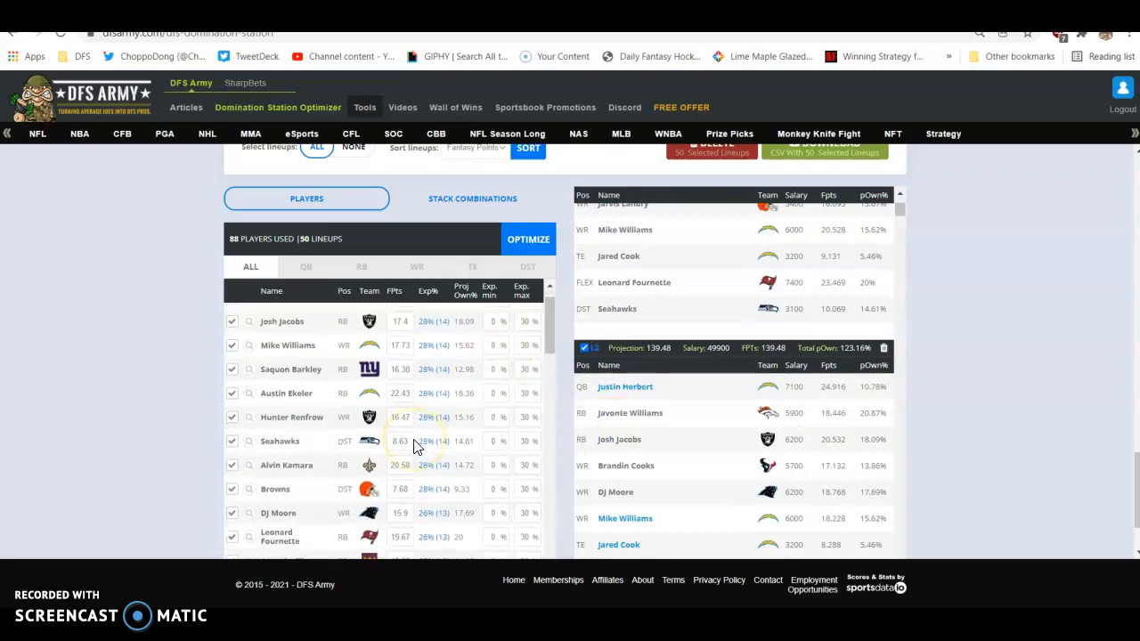
{"action": "scroll", "coordinate": [717, 363], "scroll_direction": "up", "scroll_amount": 2}
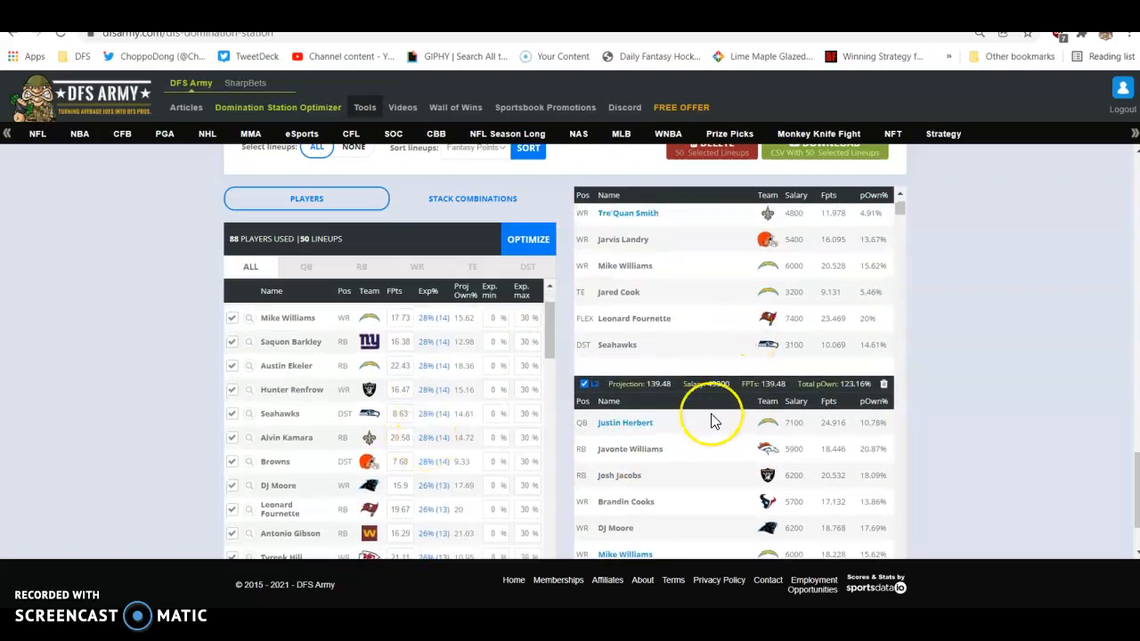
{"action": "scroll", "coordinate": [712, 392], "scroll_direction": "down", "scroll_amount": 8}
{"action": "scroll", "coordinate": [712, 416], "scroll_direction": "down", "scroll_amount": 3}
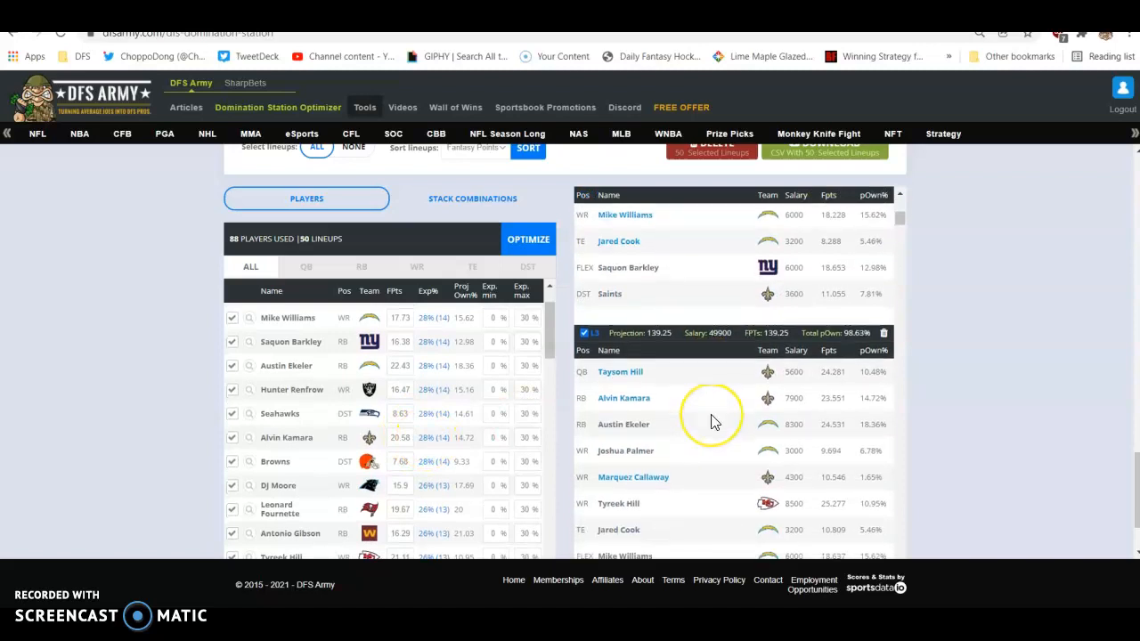
- Set Rob Gronkowski's projected fantasy points to 18 in the player list of the lineup results
{"action": "scroll", "coordinate": [343, 415], "scroll_direction": "down", "scroll_amount": 6}
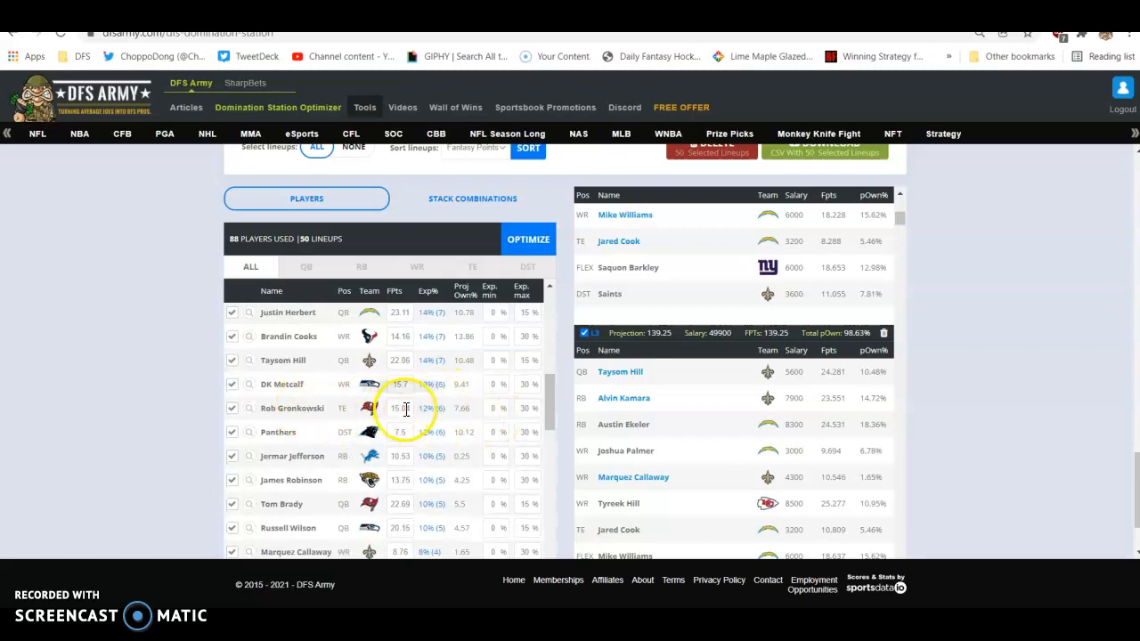
{"action": "scroll", "coordinate": [267, 356], "scroll_direction": "up", "scroll_amount": 7}
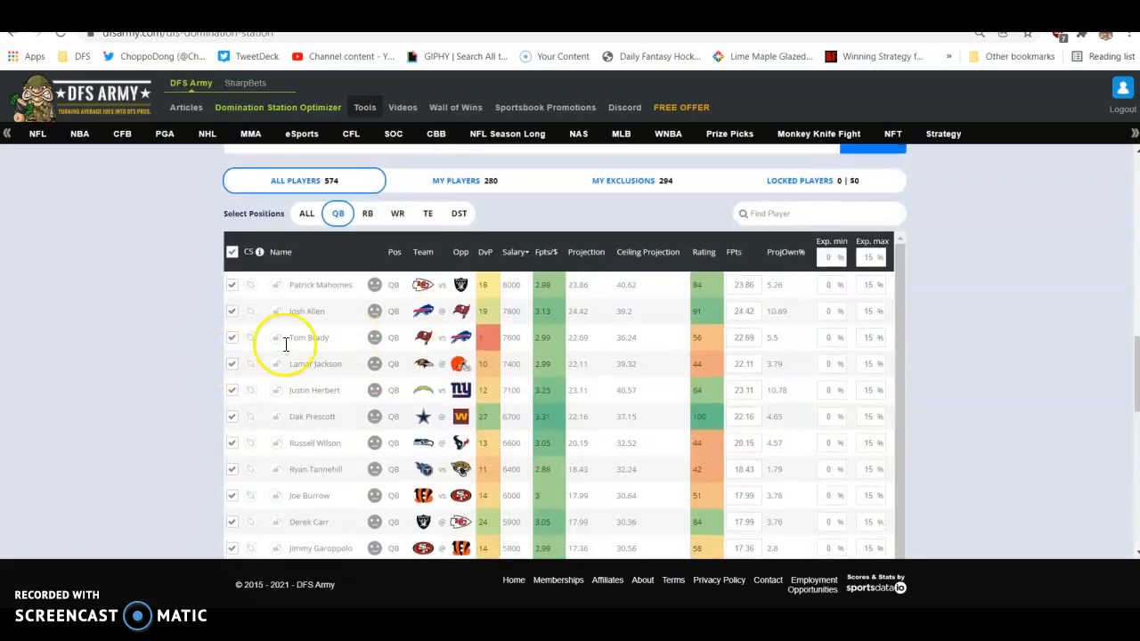
{"action": "scroll", "coordinate": [31, 437], "scroll_direction": "down", "scroll_amount": 4}
{"action": "scroll", "coordinate": [31, 436], "scroll_direction": "down", "scroll_amount": 4}
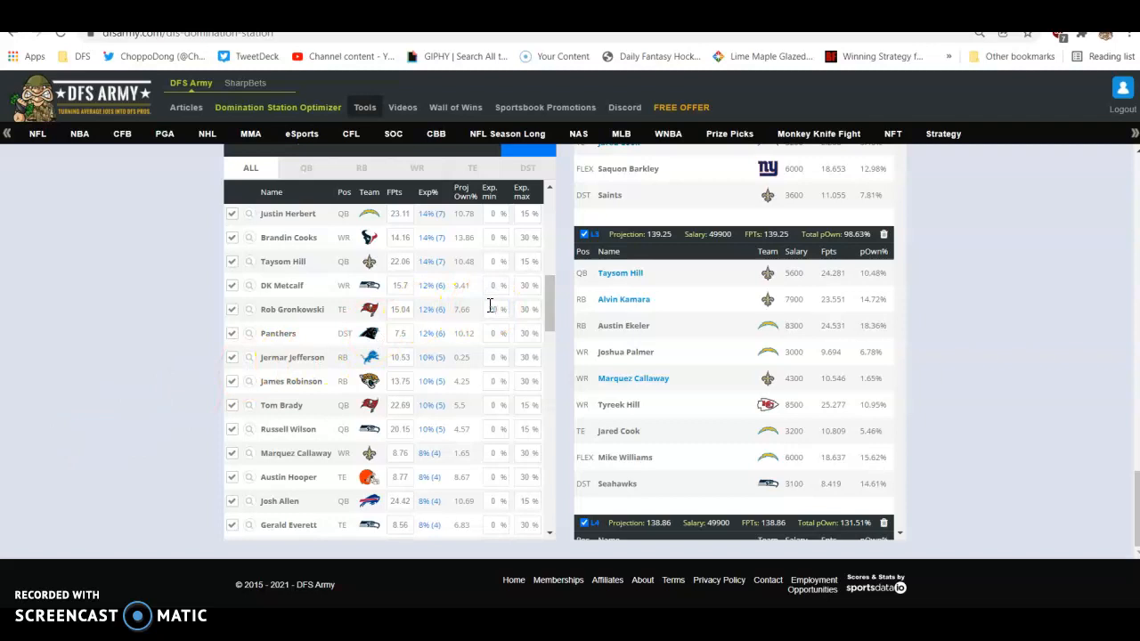
{"action": "key", "text": "BackSpace"}
{"action": "key", "text": "BackSpace"}
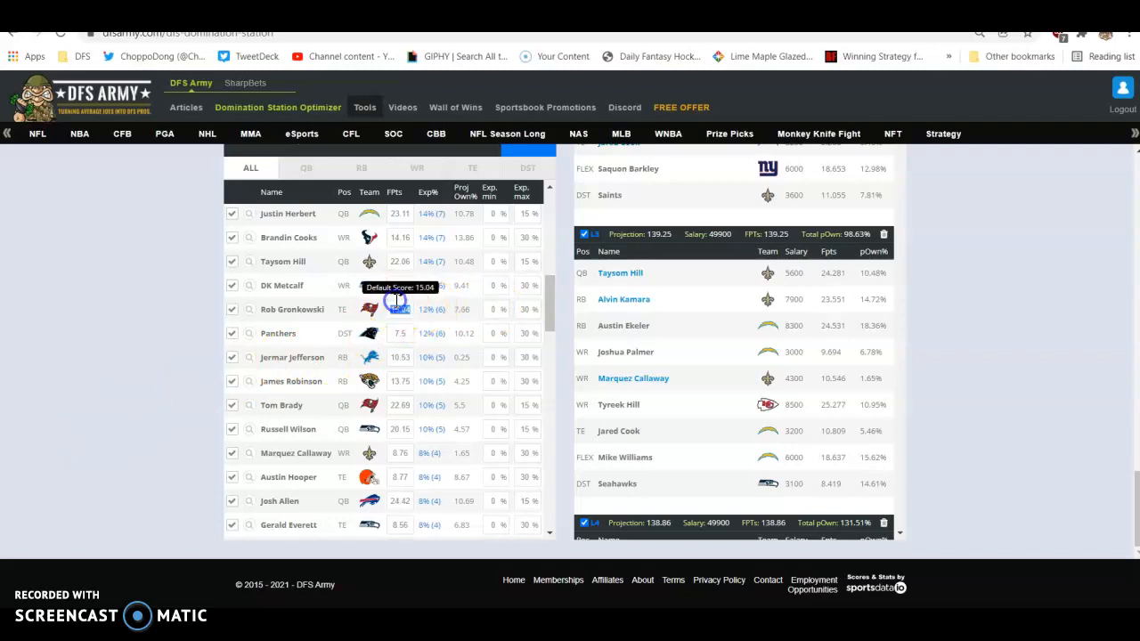
{"action": "left_click", "coordinate": [170, 296]}
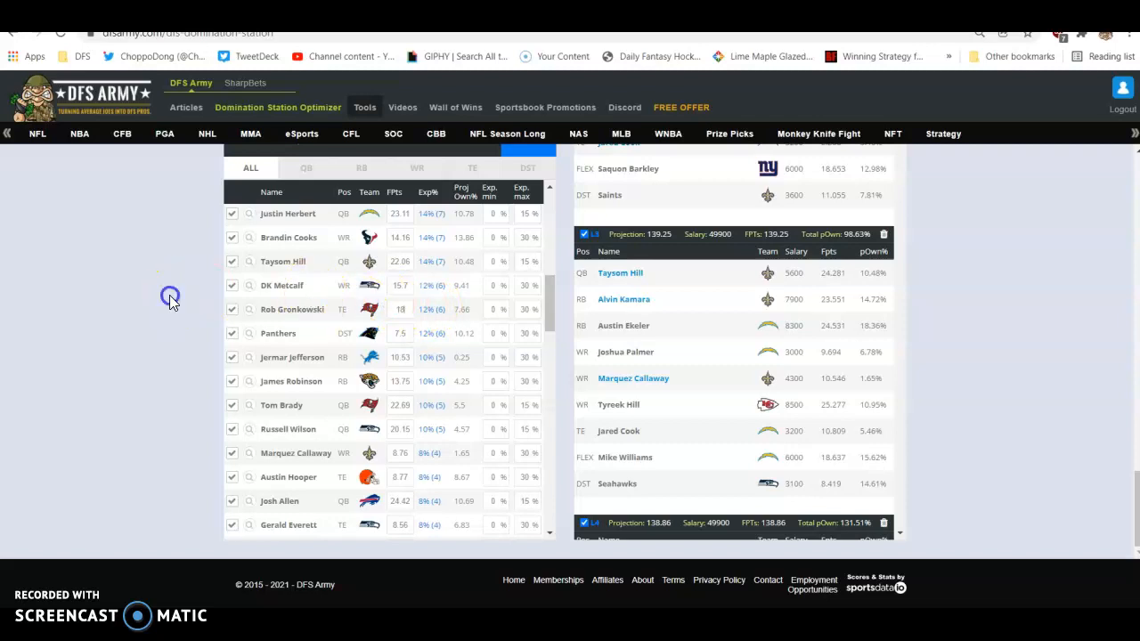